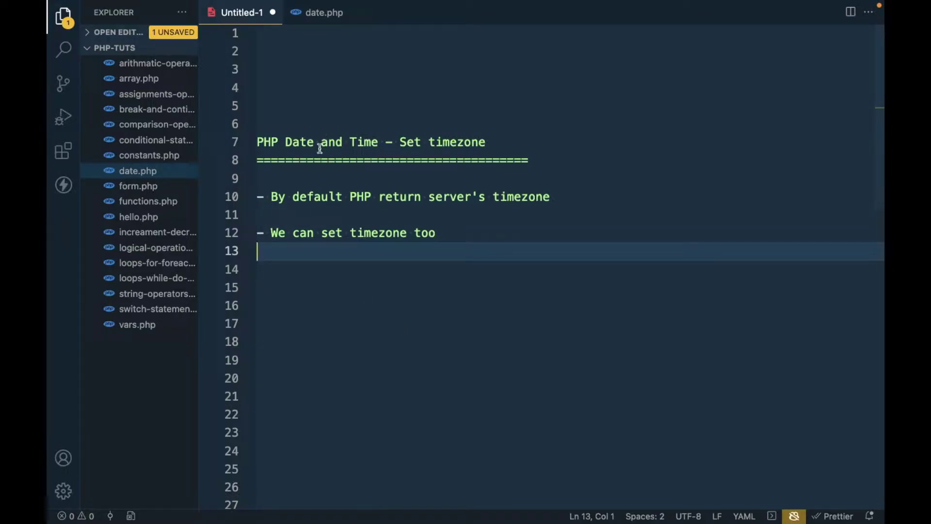
Step: Review the timezone notes, delete the empty line 7 in date.php, and switch to Chrome
left_click_drag(400, 143, 536, 144)
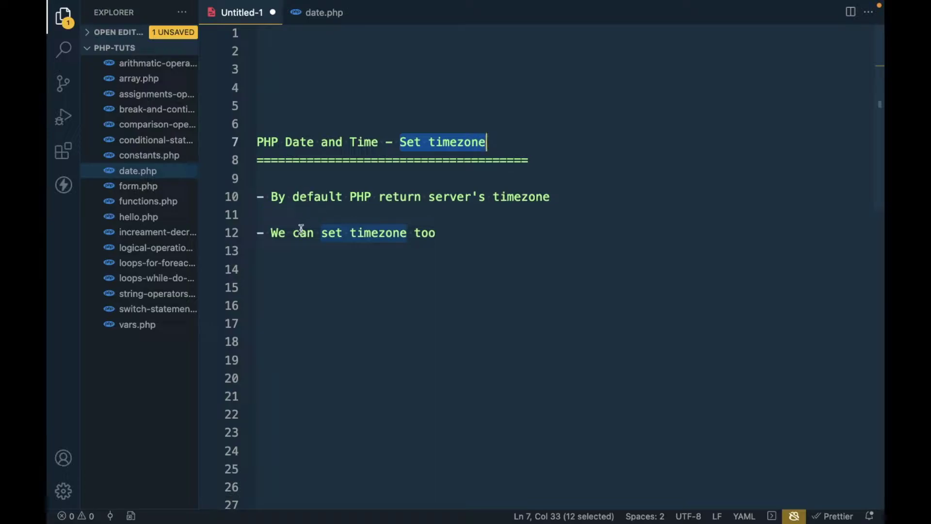
left_click_drag(271, 233, 459, 234)
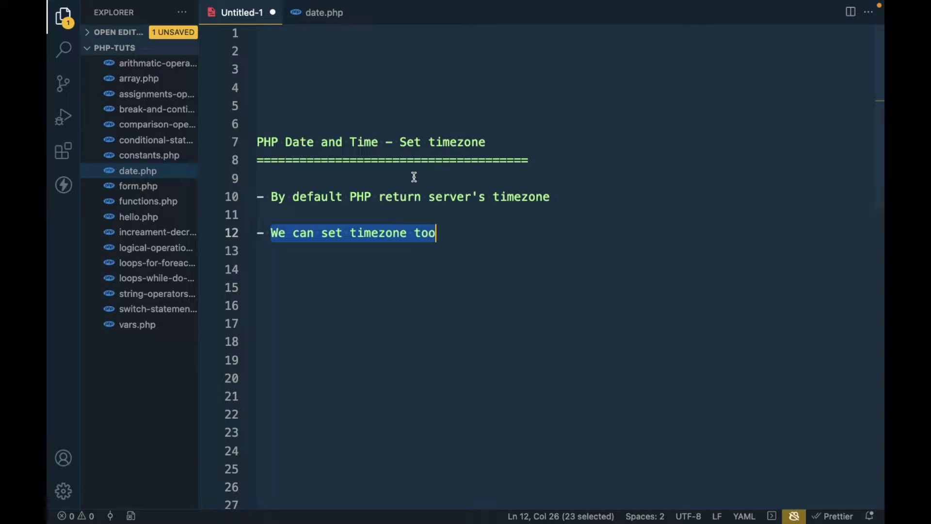
left_click(319, 12)
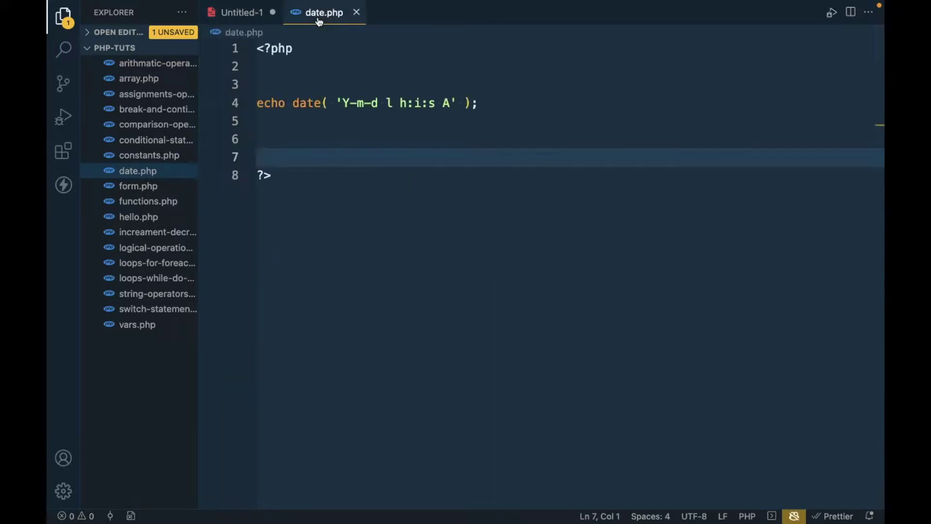
key("BackSpace")
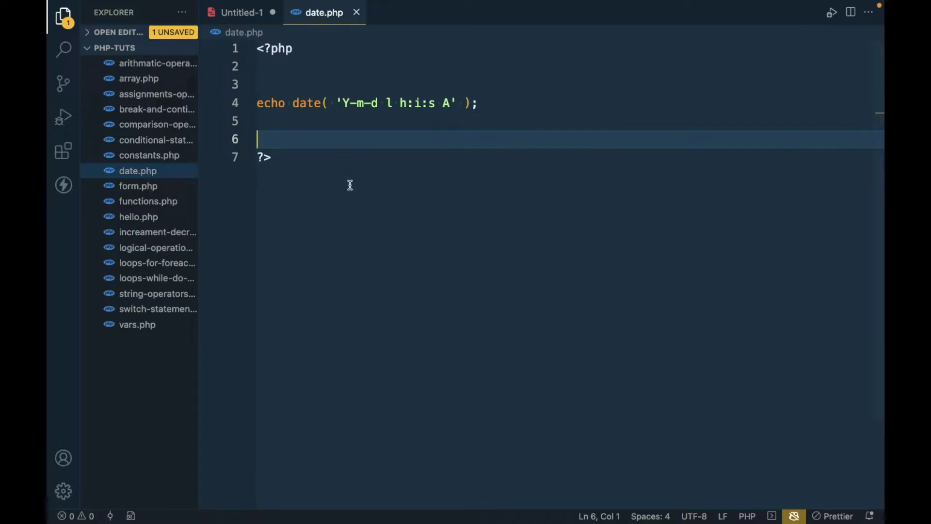
key("super+Tab")
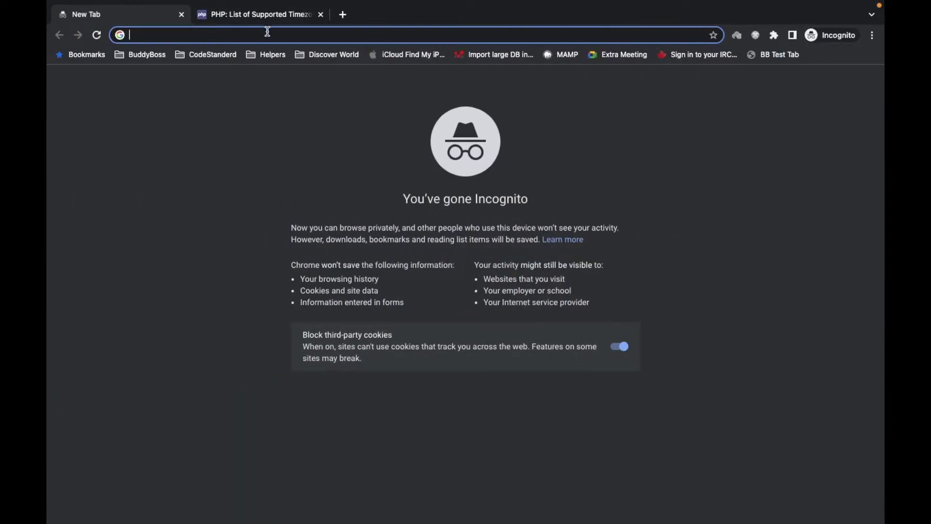
type("localhost:8888")
Step: Load localhost:8888, zoom in, and run php-tuts/date.php, showing 2022-07-05 Tuesday 05:18:23 PM
key("Delete")
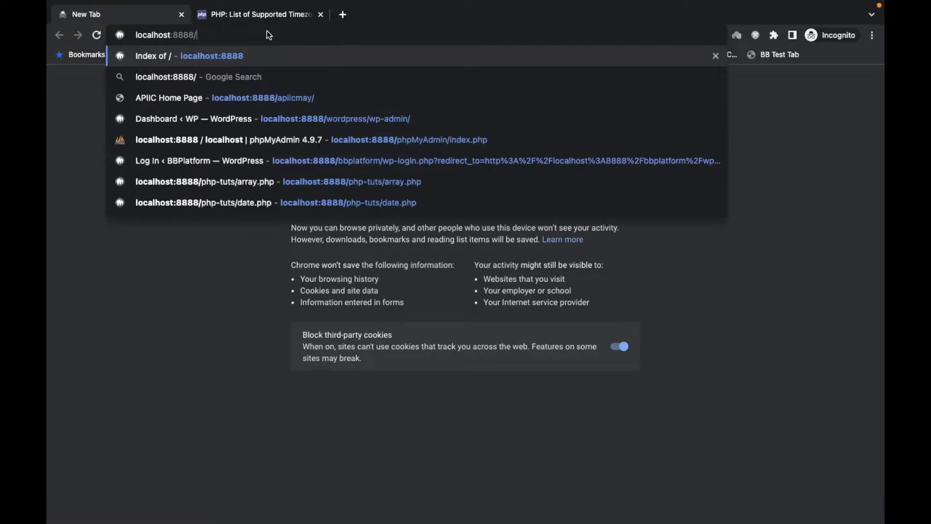
key("Return")
key("super+equal")
key("super+equal")
key("super+equal")
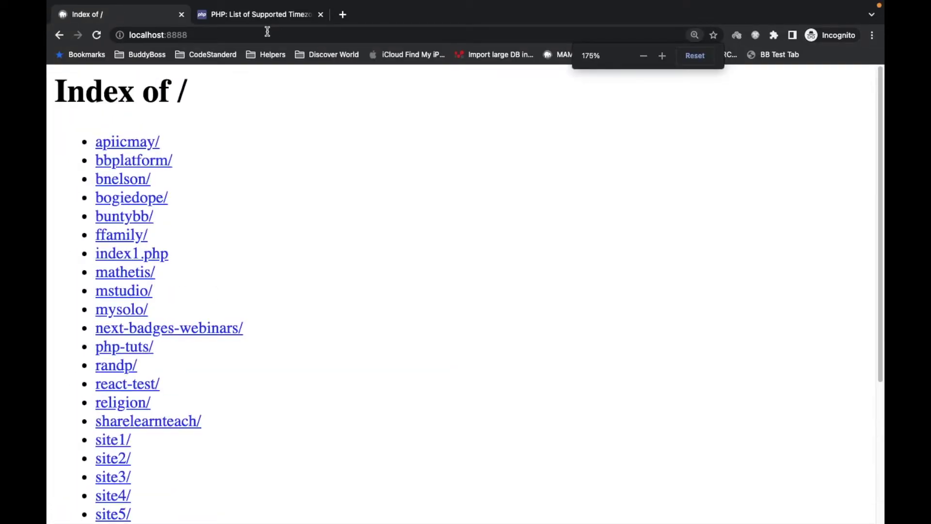
key("super+equal")
key("super+equal")
key("super+equal")
scroll(209, 338, "down", 3)
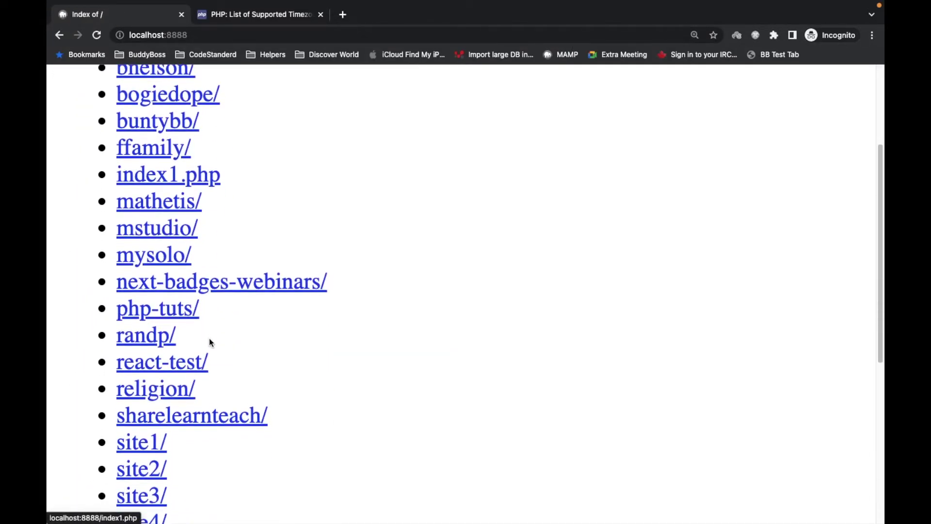
left_click(168, 295)
scroll(291, 219, "down", 1)
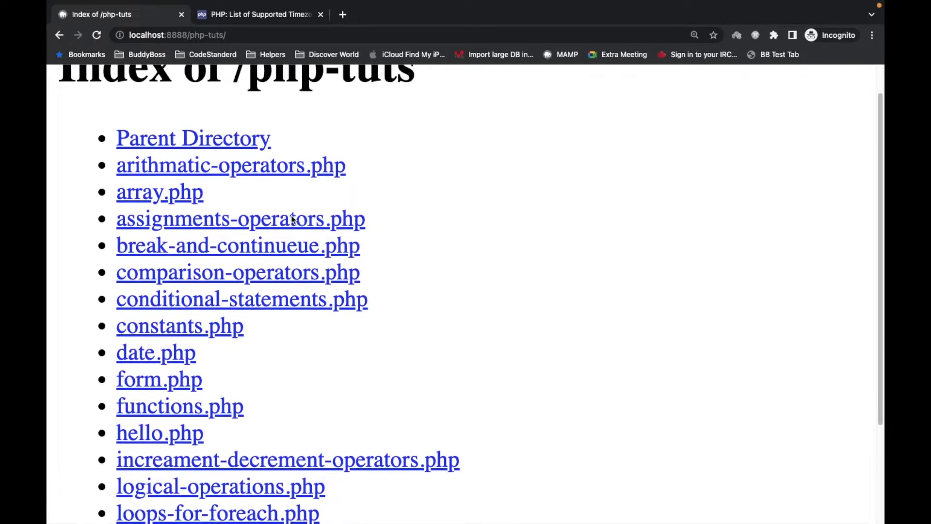
scroll(293, 220, "down", 2)
scroll(291, 218, "down", 2)
scroll(291, 219, "down", 1)
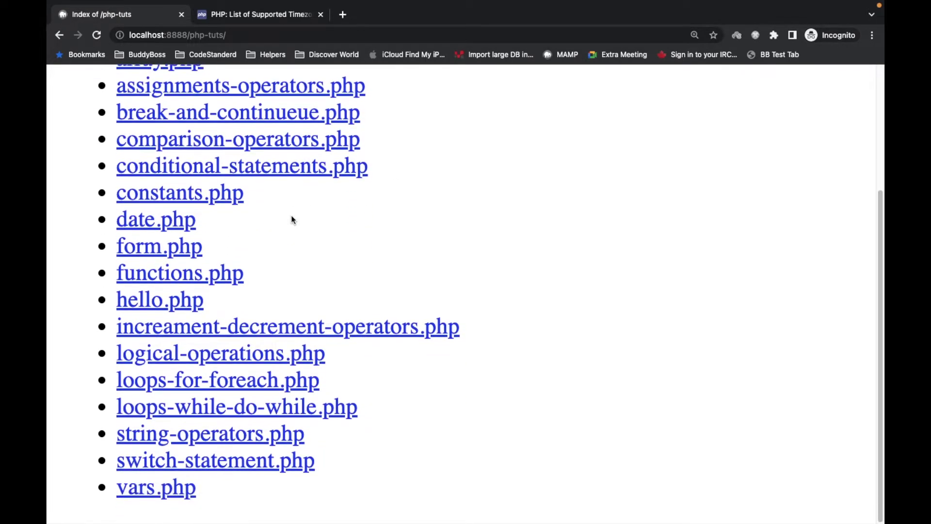
scroll(292, 218, "up", 2)
scroll(291, 218, "up", 3)
scroll(291, 218, "up", 1)
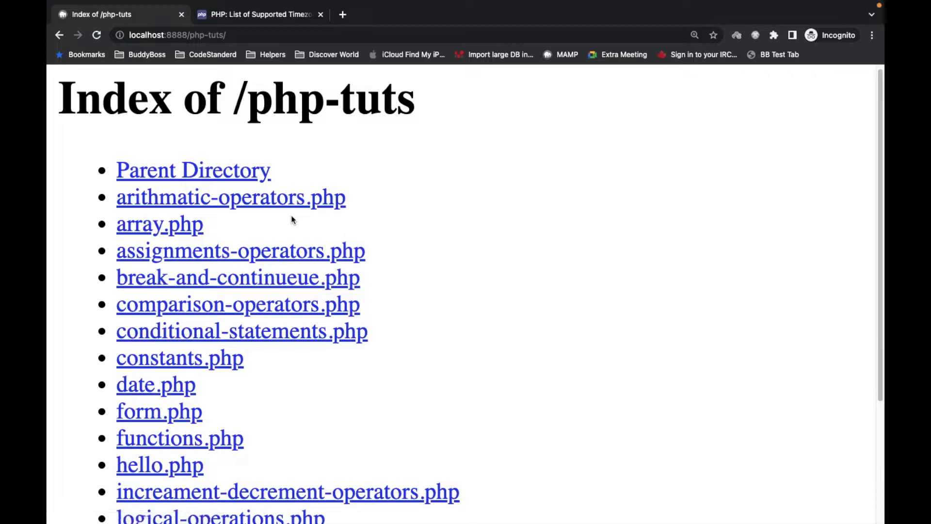
scroll(291, 219, "down", 1)
scroll(291, 219, "down", 1)
scroll(291, 218, "down", 1)
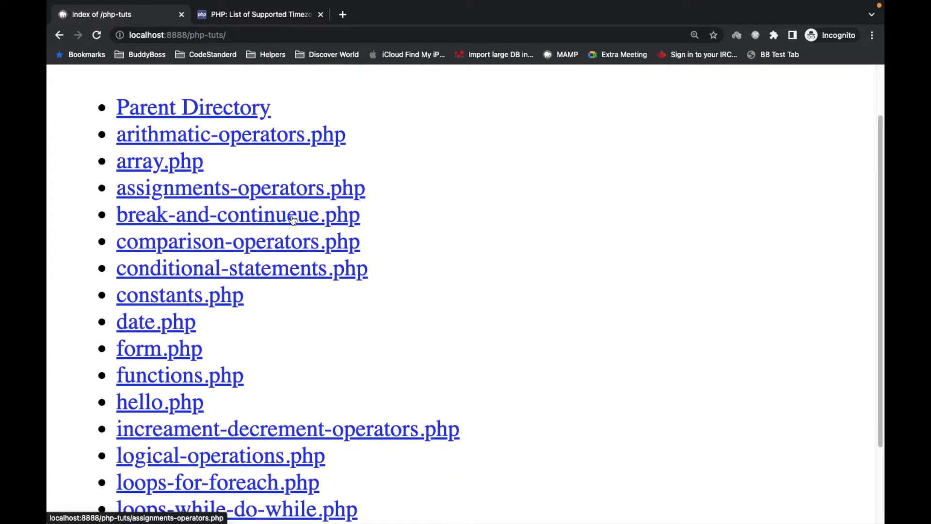
scroll(292, 219, "down", 1)
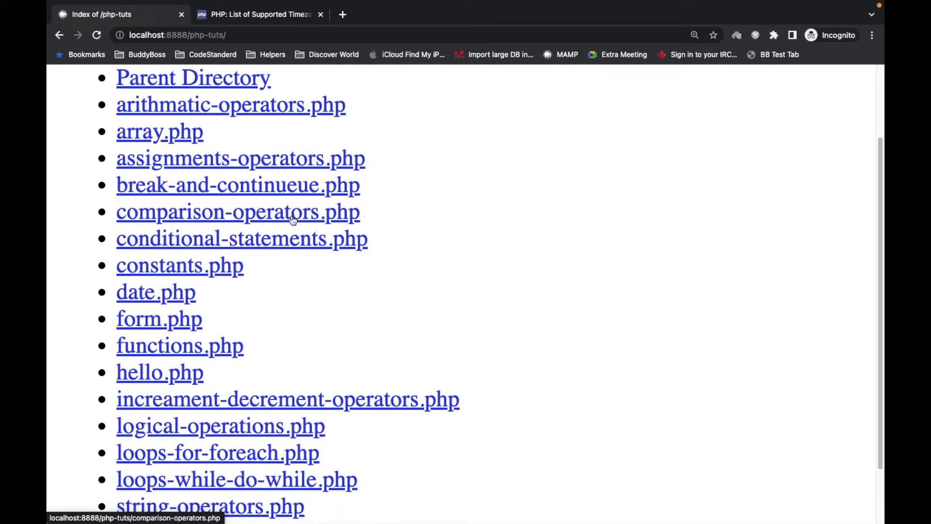
scroll(234, 240, "down", 1)
left_click(160, 279)
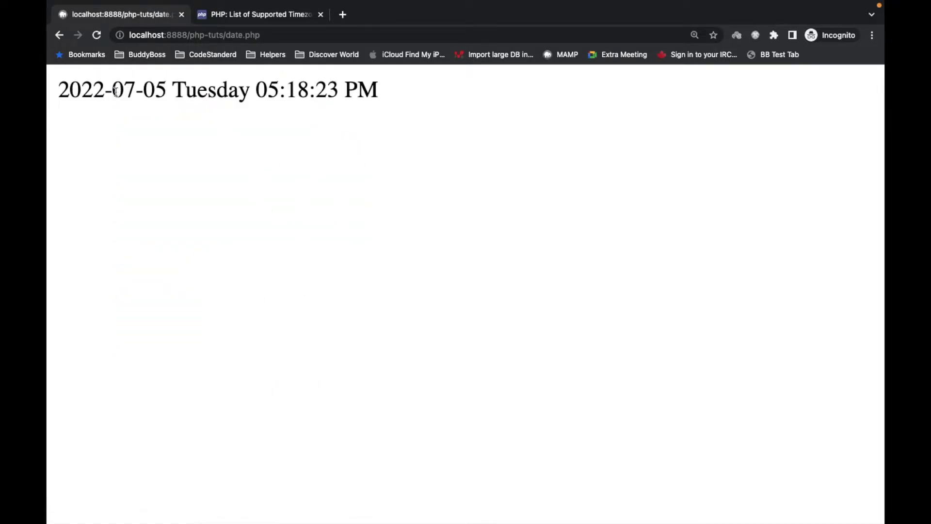
key("super+Tab")
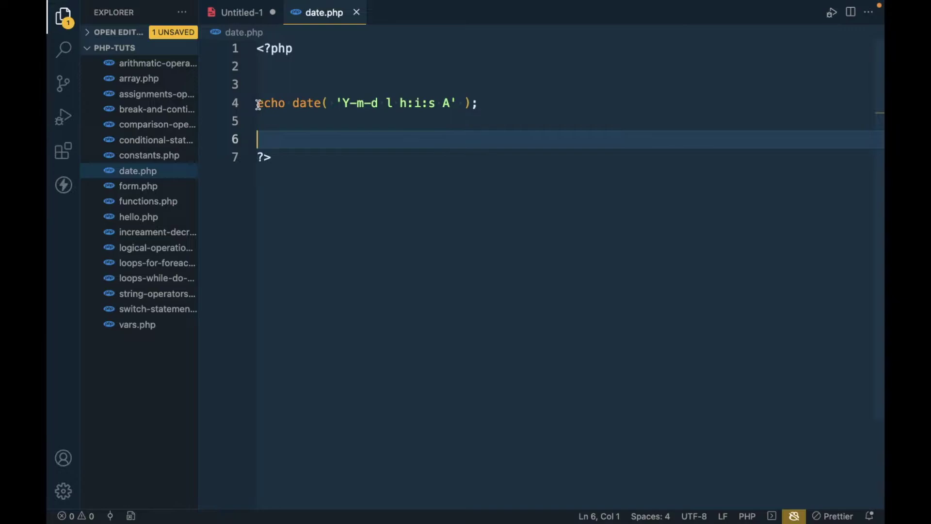
Step: Highlight line 4's echo date statement, then highlight the printed time 05:18:23 PM in Chrome
left_click_drag(259, 104, 443, 104)
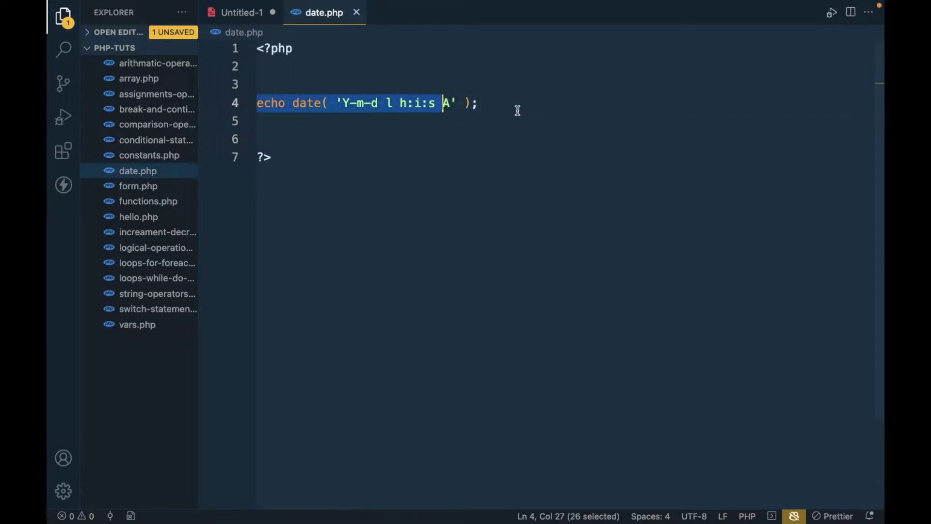
key("super+Tab")
left_click_drag(168, 92, 79, 90)
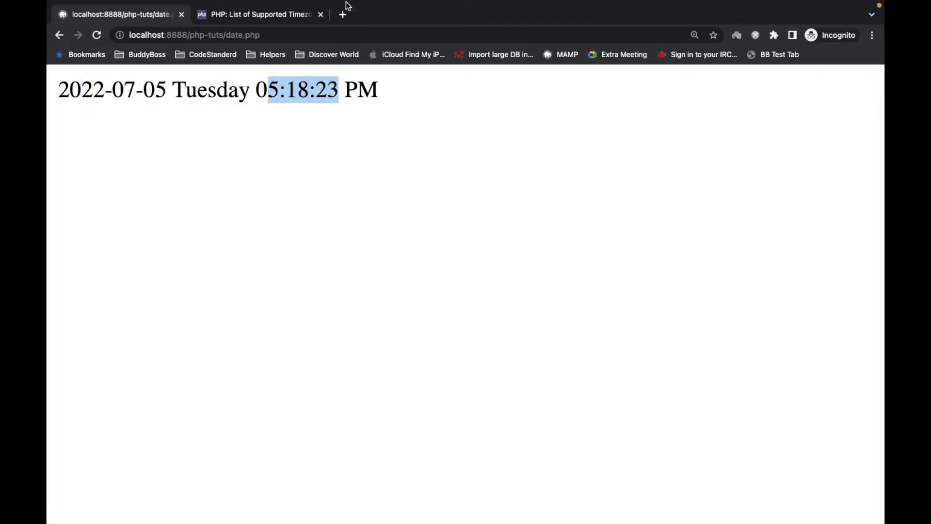
Step: Search 'utc time' in a new tab and note 5:18 pm, 5 July 2022, beside date.php's output
left_click(342, 14)
type("utc time")
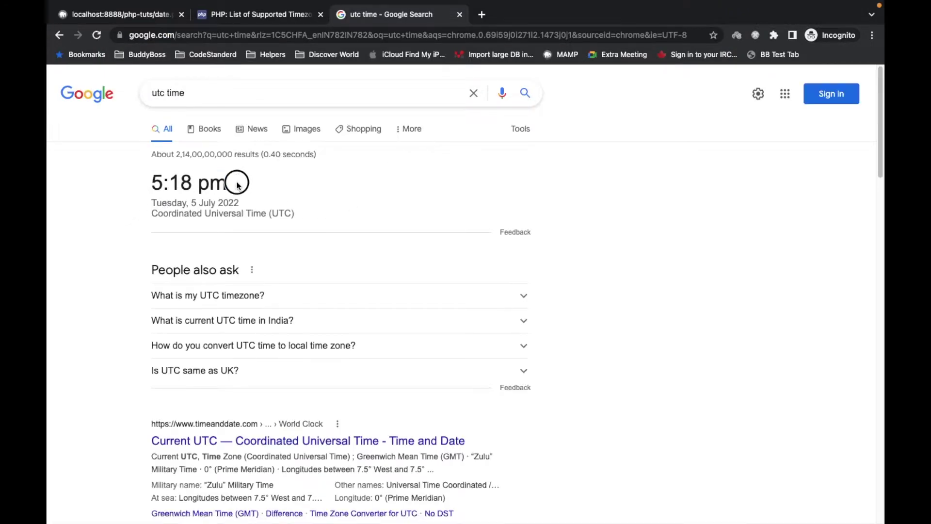
left_click_drag(152, 183, 241, 185)
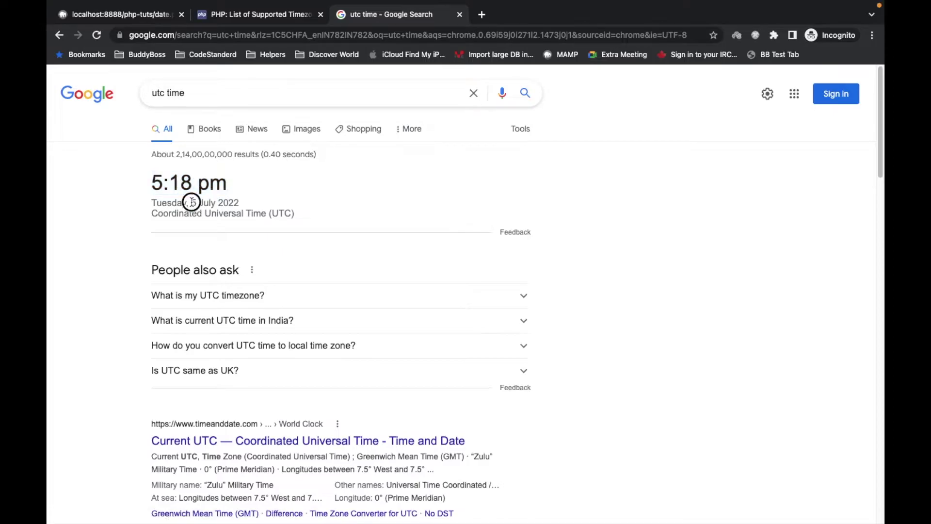
left_click_drag(192, 203, 283, 206)
left_click(131, 14)
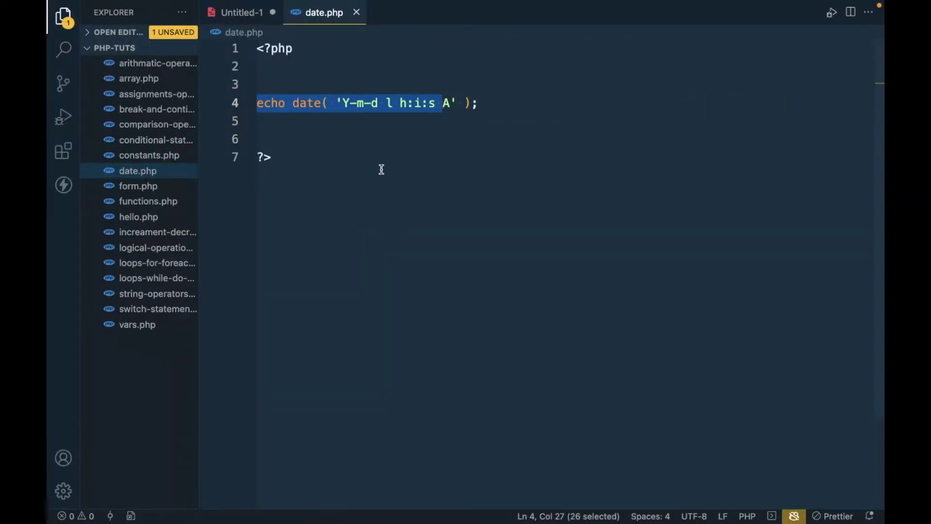
key("super+Tab")
Step: Clear the selection on date.php's line 4 echo date statement
left_click(488, 101)
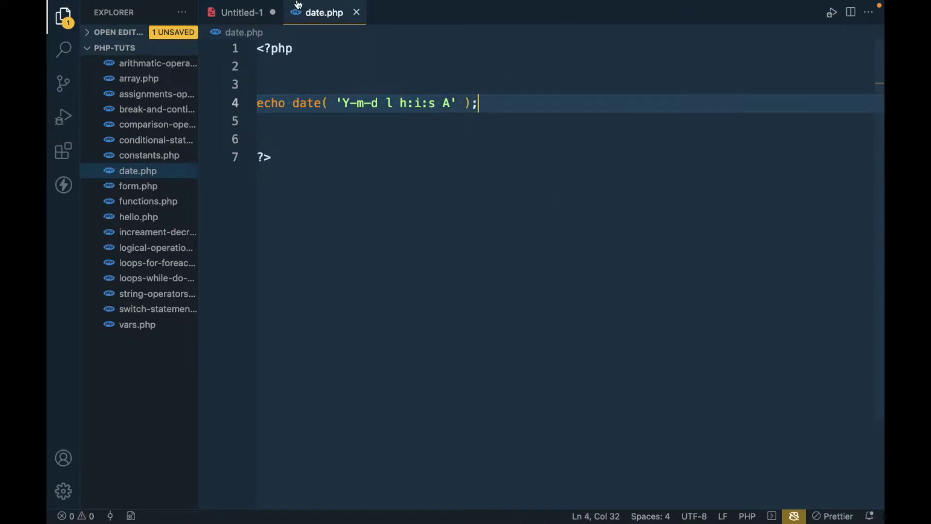
Step: In the Untitled-1 notes, select date_default_timezone_set( 'timezone_string' ) on line 44
left_click(242, 13)
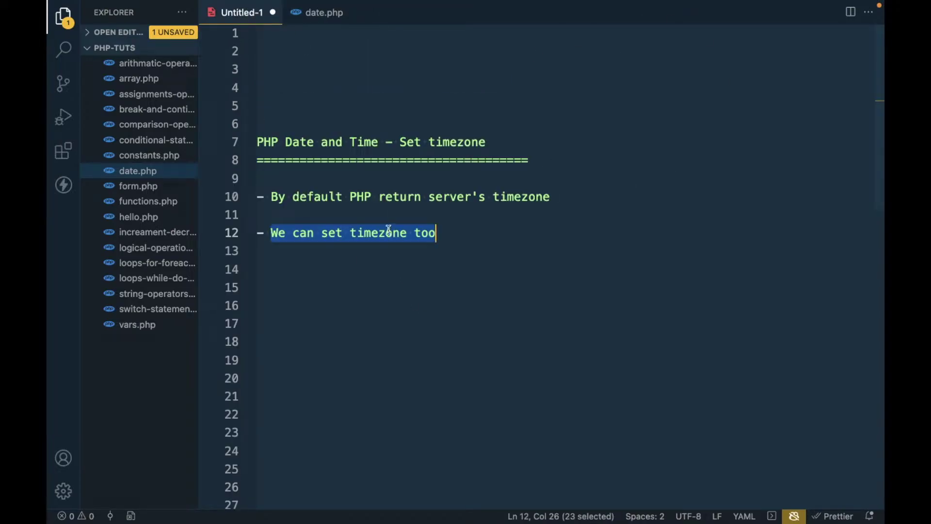
scroll(387, 230, "down", 2)
scroll(387, 231, "down", 2)
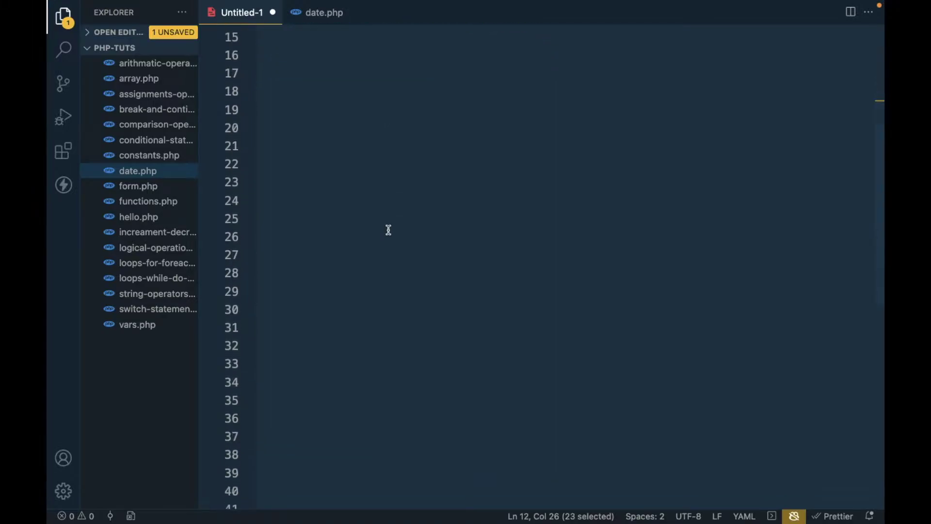
scroll(388, 230, "down", 6)
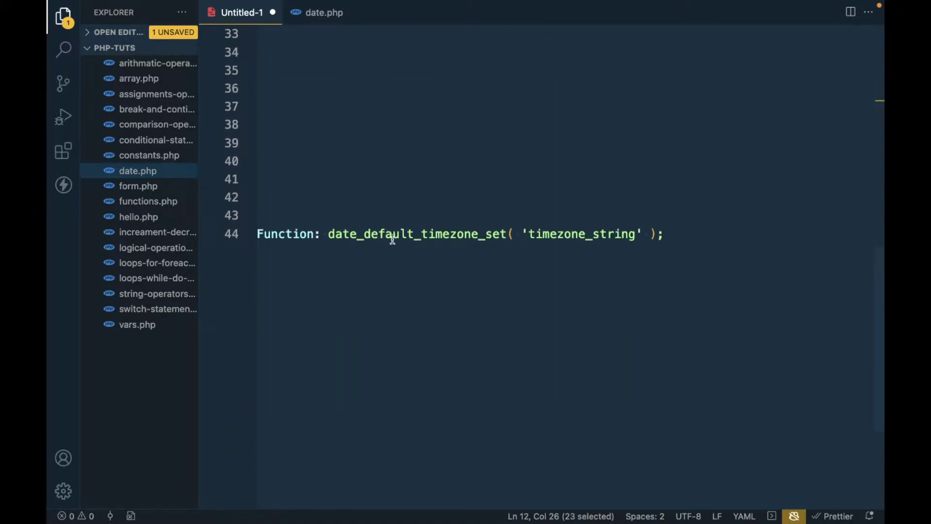
double_click(397, 231)
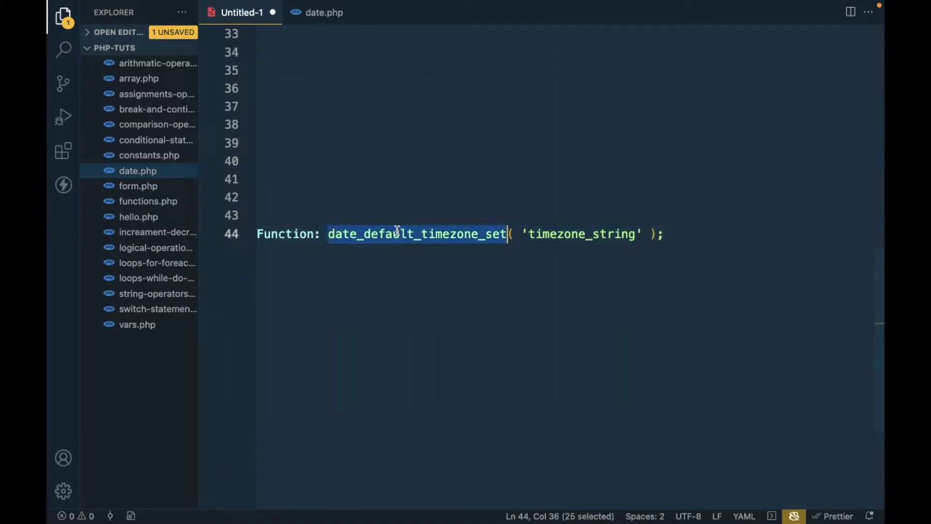
key("shift+Right")
key("shift+Right")
key("shift+Right")
key("shift+Right")
key("shift+Right")
key("shift+Right")
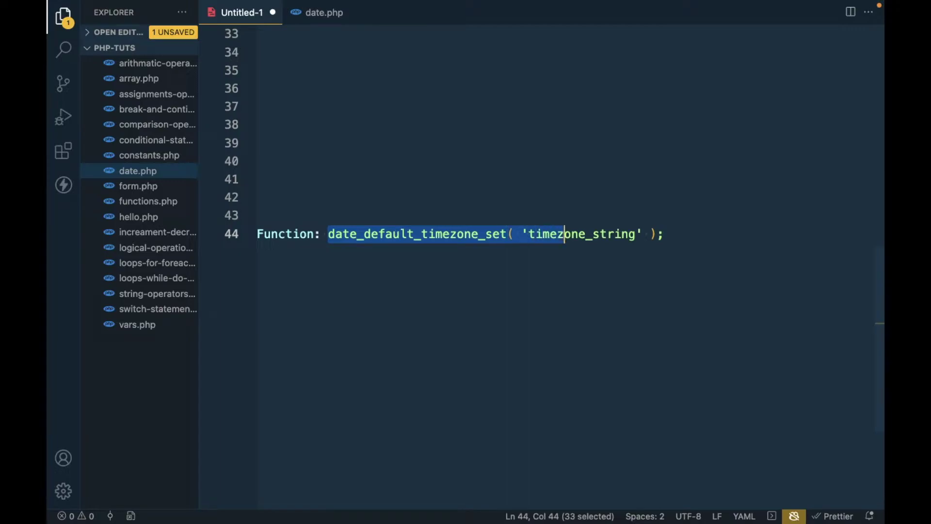
key("shift+Right")
key("shift+Right")
key("shift+Right")
key("shift+Right")
key("shift+Right")
key("shift+Right")
key("shift+Right")
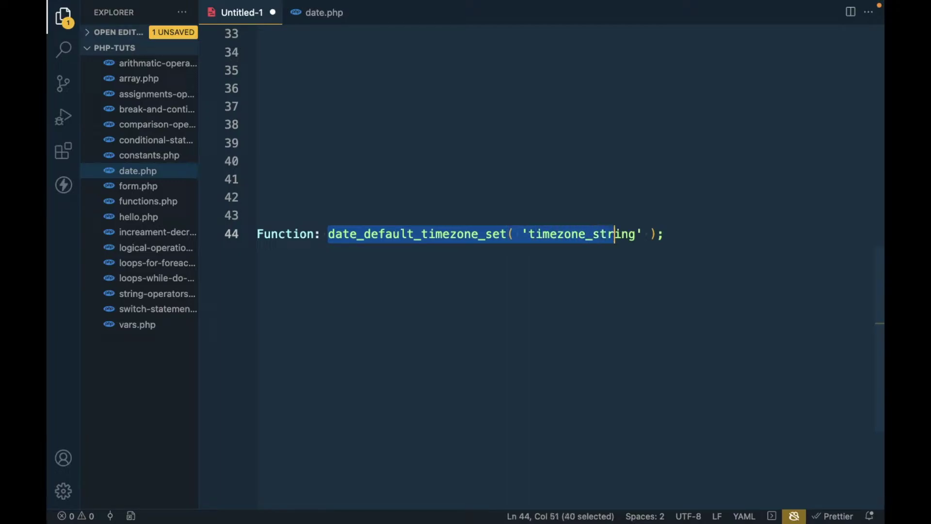
key("shift+Right")
key("shift+Right")
key("shift+Right")
key("shift+Right")
key("shift+Right")
key("shift+Right")
key("shift+Right")
key("ctrl+c")
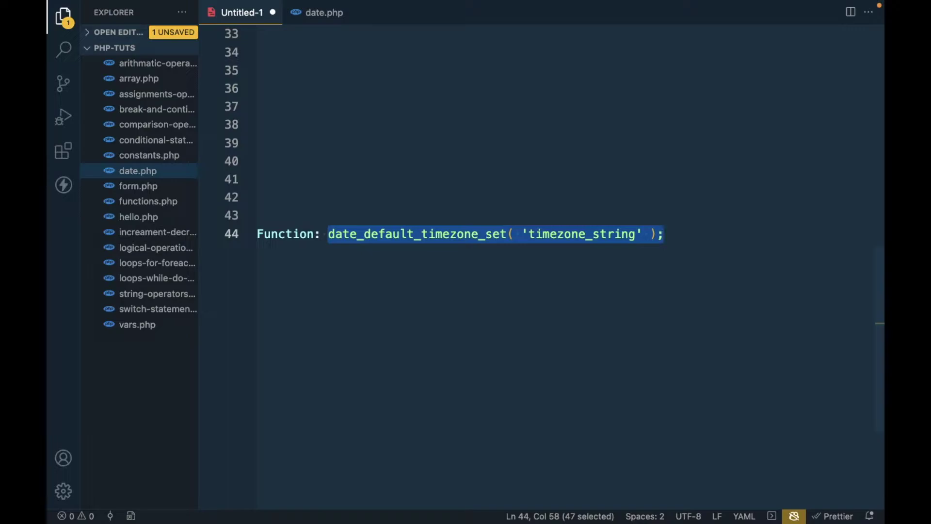
Step: Paste the timezone setter below the date and add an echo 'Before Setting Timezone<br/>' heading above it
left_click(333, 12)
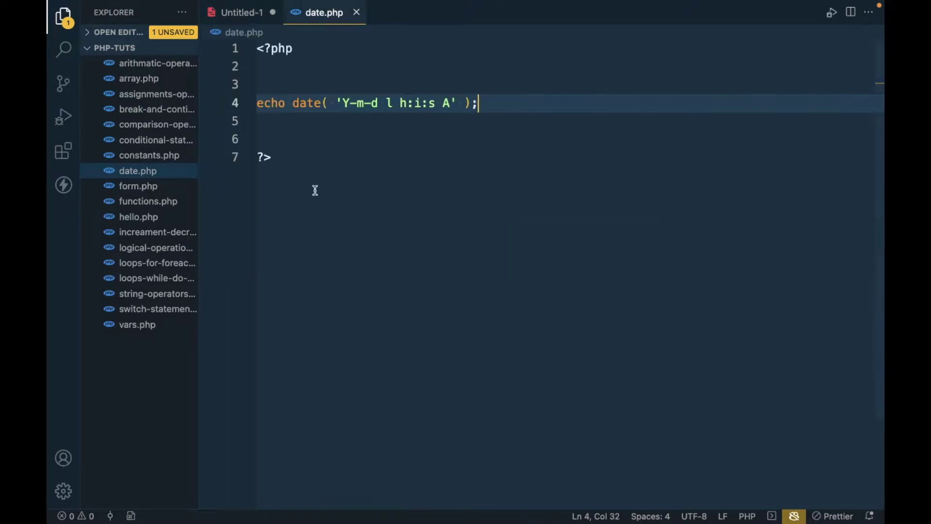
key("Return")
key("Return")
key("Return")
key("ctrl+v")
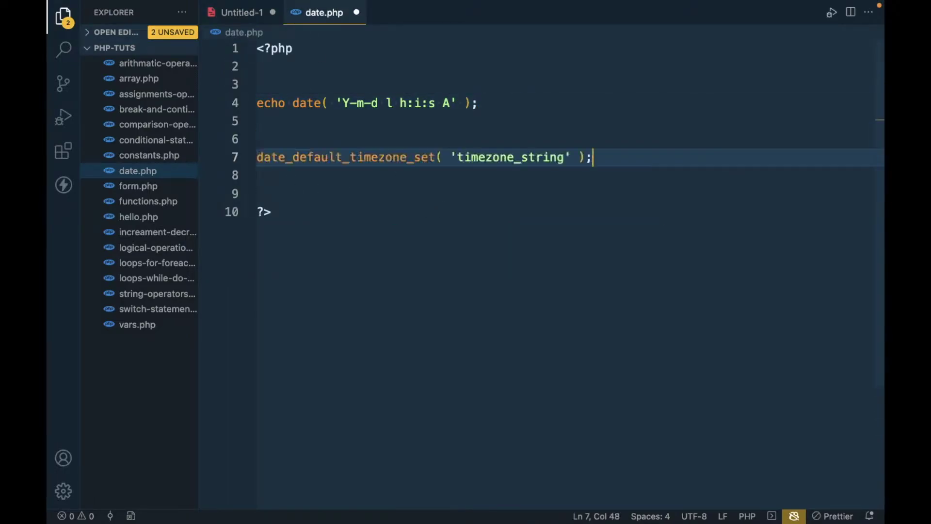
key("Up")
key("Up")
key("Up")
key("Up")
key("Return")
type("echo ")
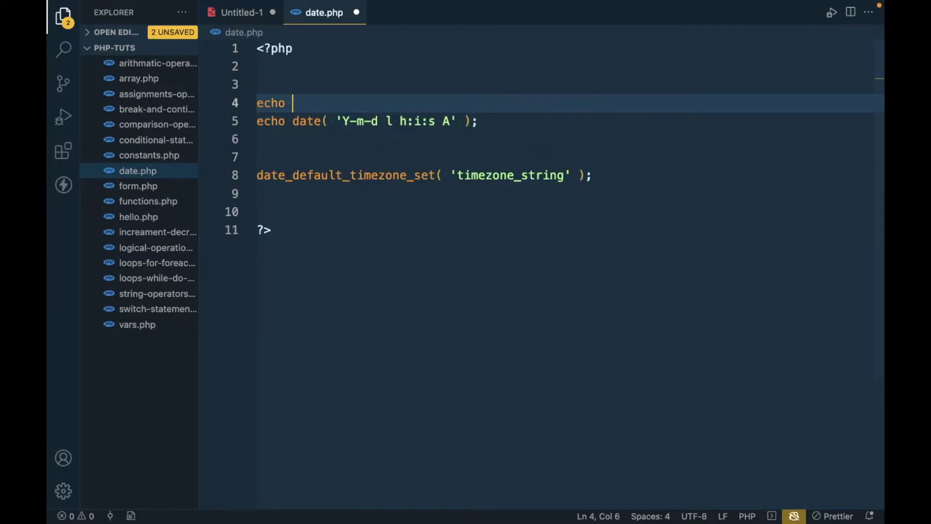
type("'Befor")
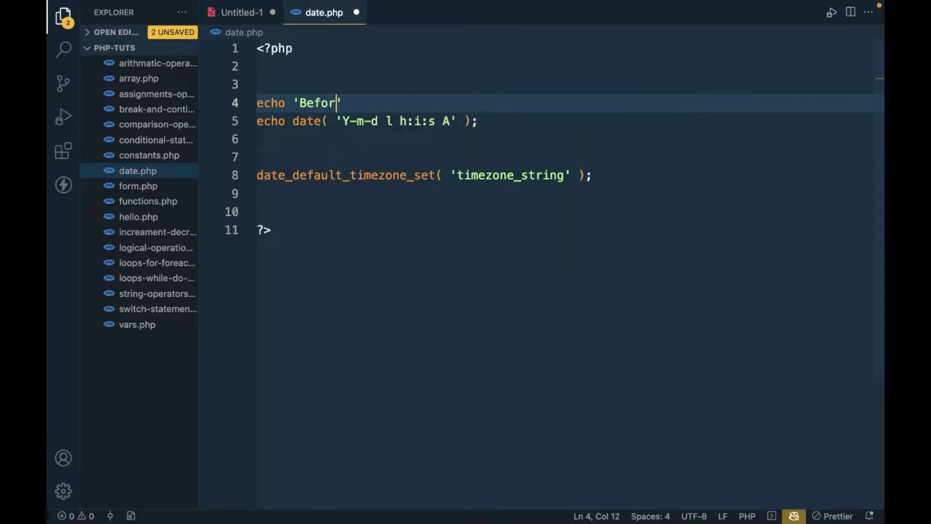
type("e Settin")
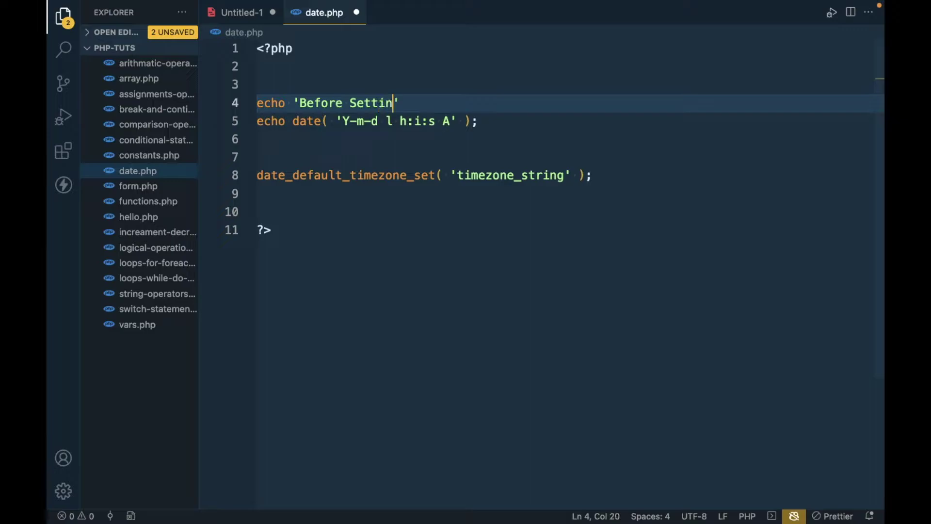
type("g Timezo")
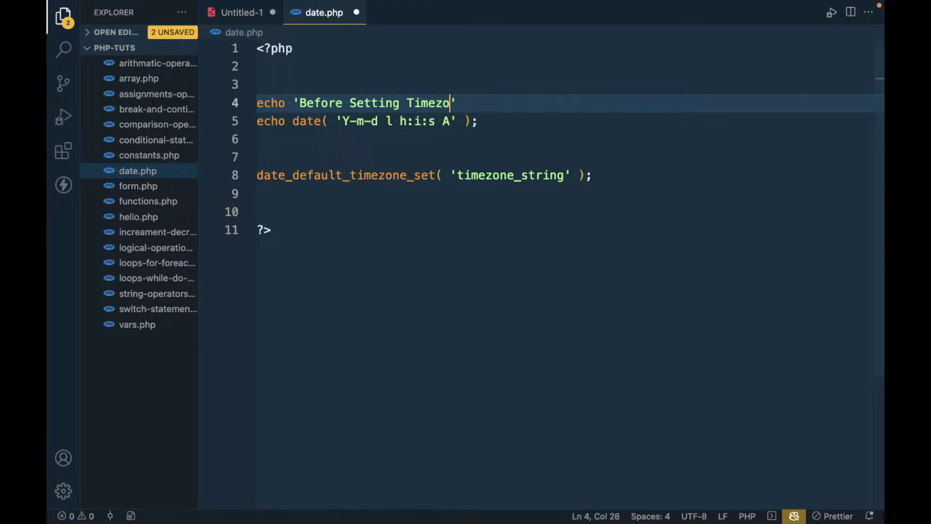
type("ne';")
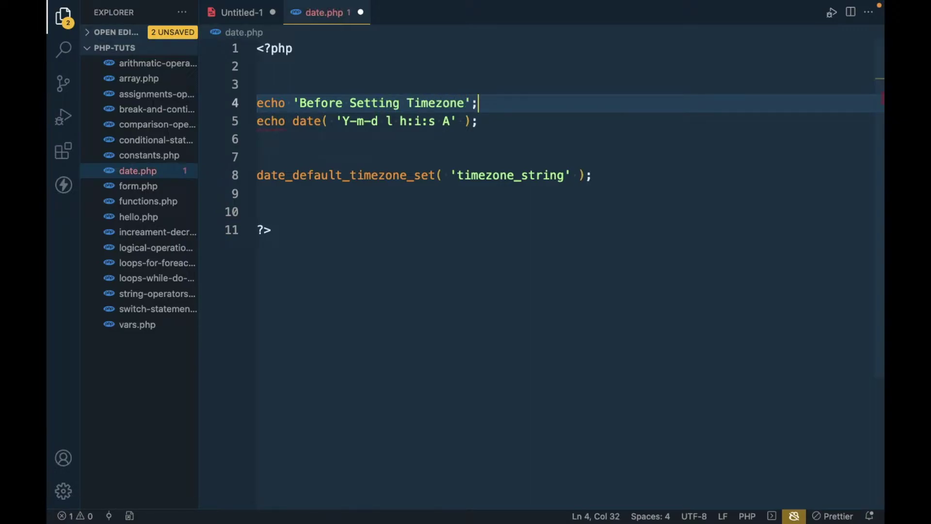
key("Return")
type("<")
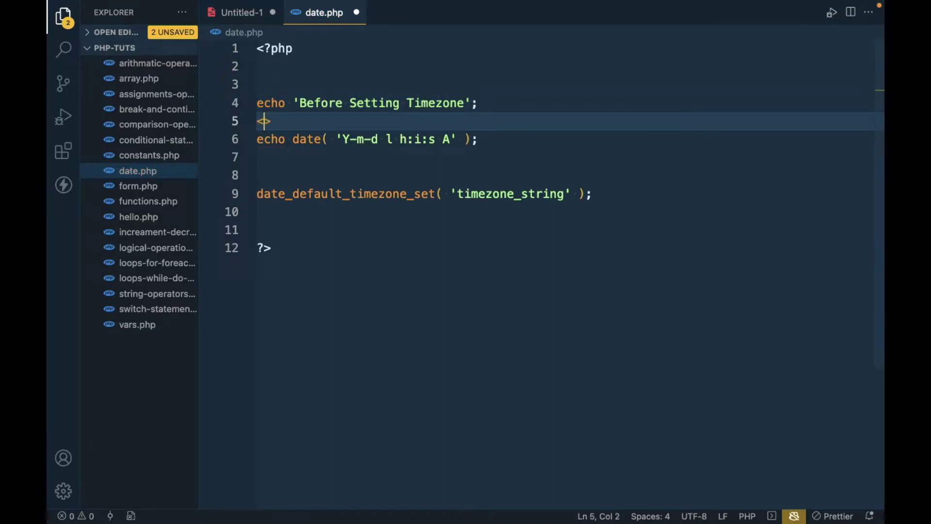
type("br")
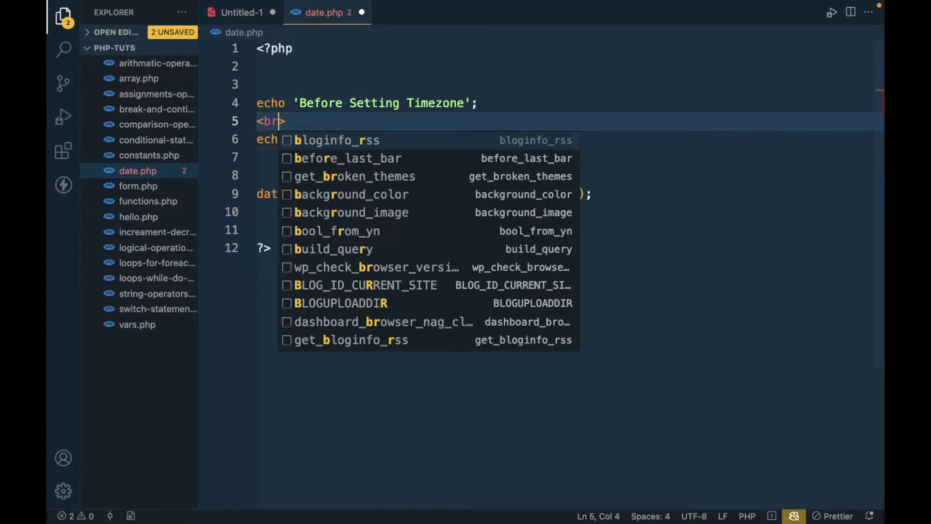
type("/")
key("shift+Home")
key("ctrl+c")
key("BackSpace")
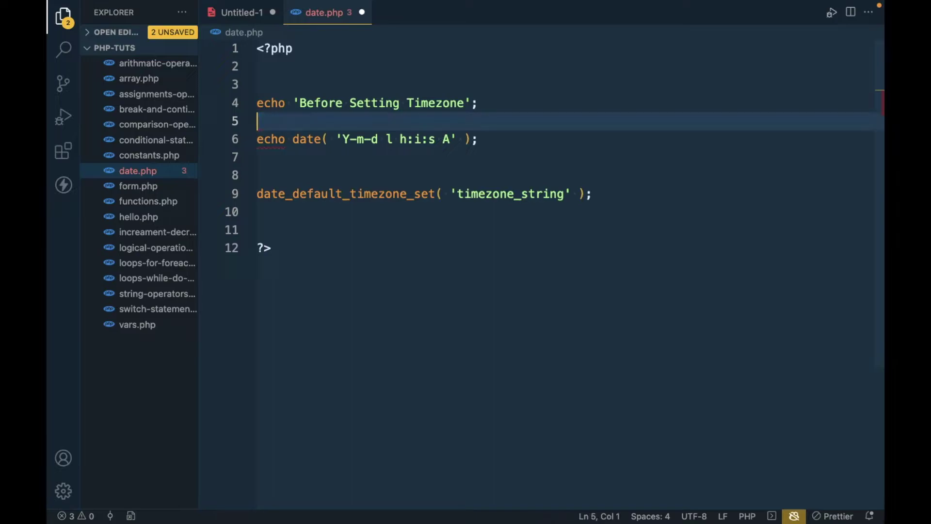
key("Up")
key("End")
key("Left")
key("Left")
key("ctrl+v")
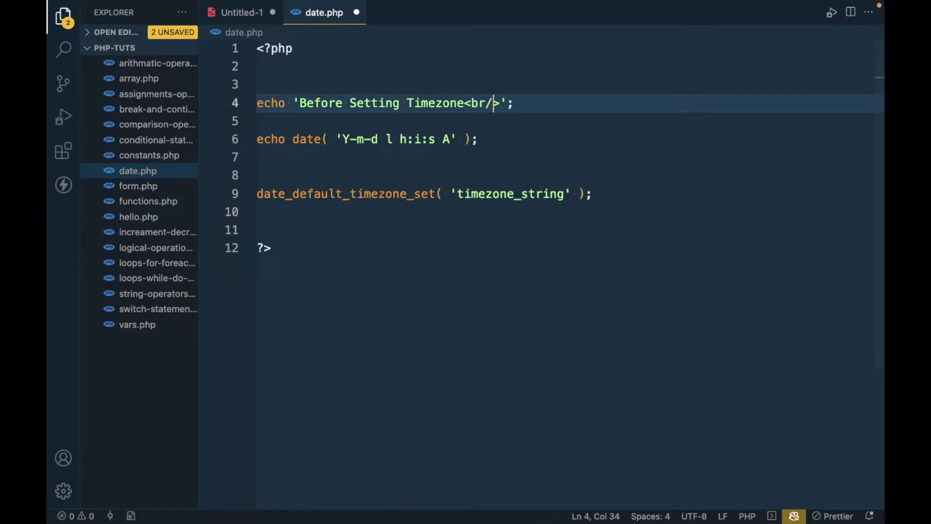
Step: Copy the heading to line 8, change it to 'After Setting Timezone', and save
key("End")
key("shift+Home")
key("ctrl+c")
key("Down")
key("Down")
key("Down")
key("Down")
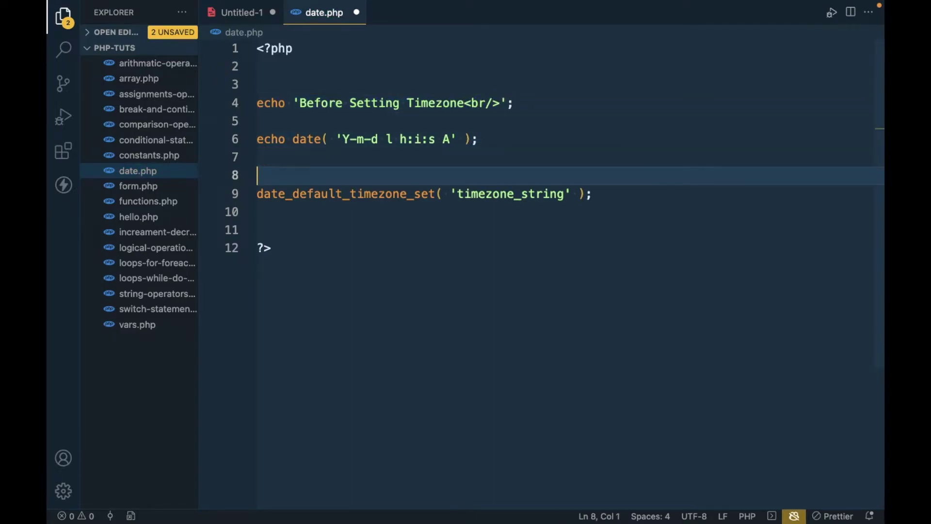
key("ctrl+v")
key("Home")
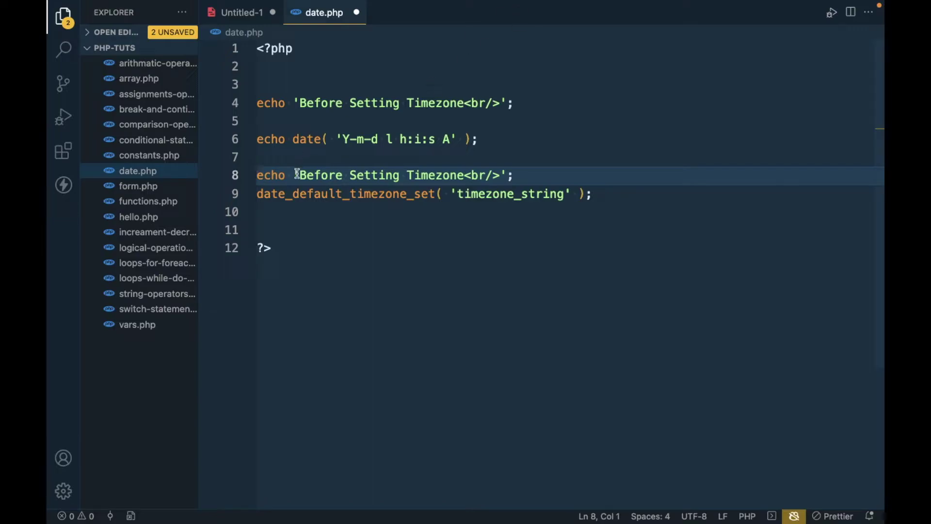
double_click(302, 175)
type("Afte")
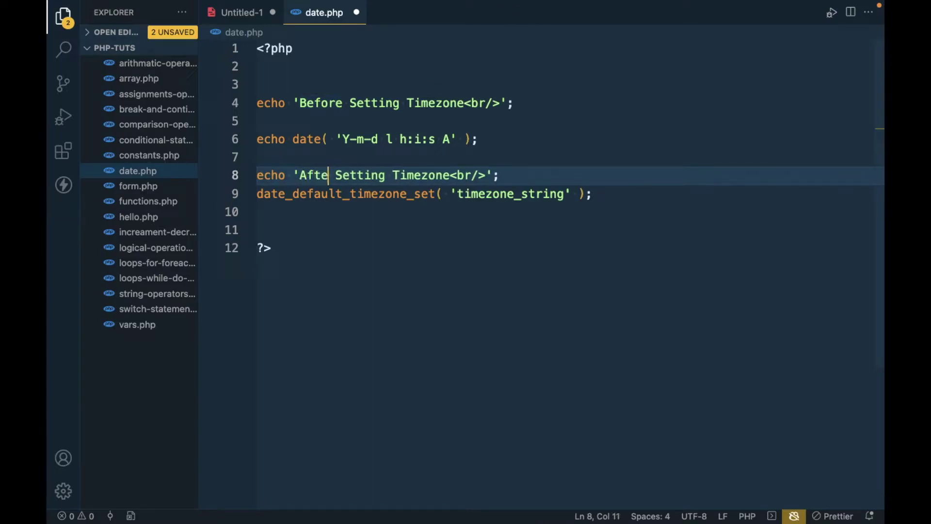
type("r")
key("ctrl+s")
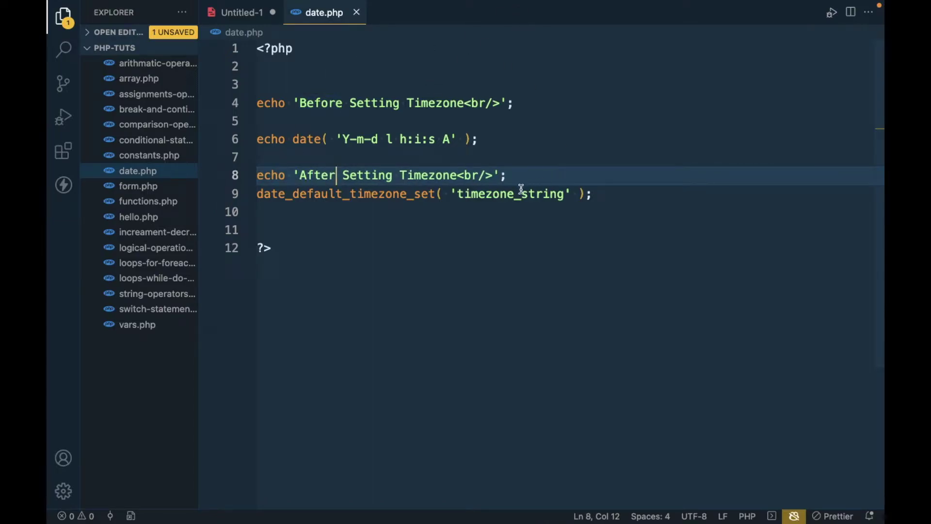
Step: Empty the date_default_timezone_set argument to '', save, and view PHP's supported-timezones list
left_click(521, 193)
double_click(522, 193)
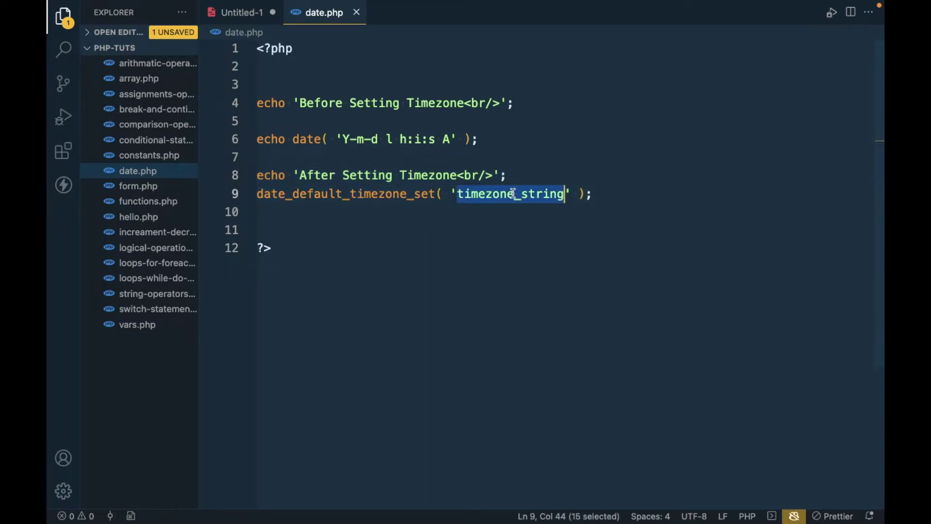
key("BackSpace")
key("ctrl+s")
key("Right")
key("Right")
key("Up")
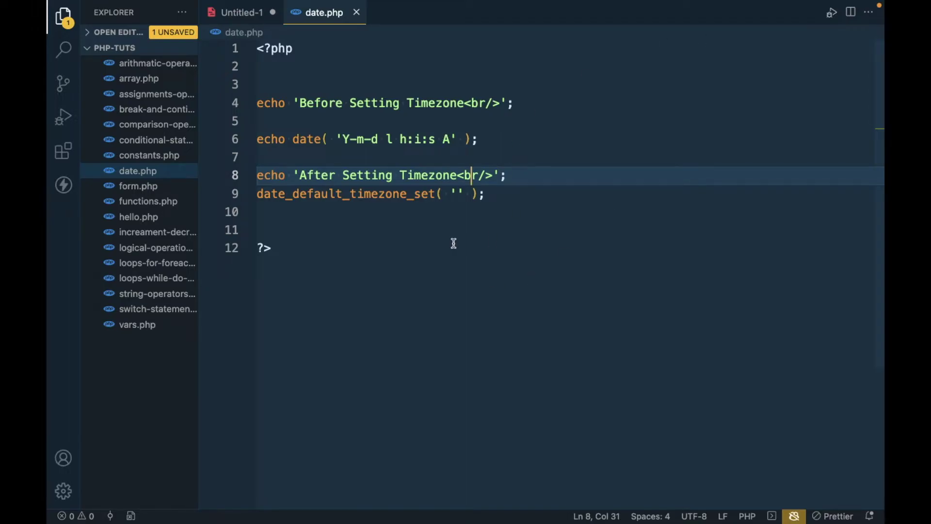
key("super+Tab")
left_click(257, 15)
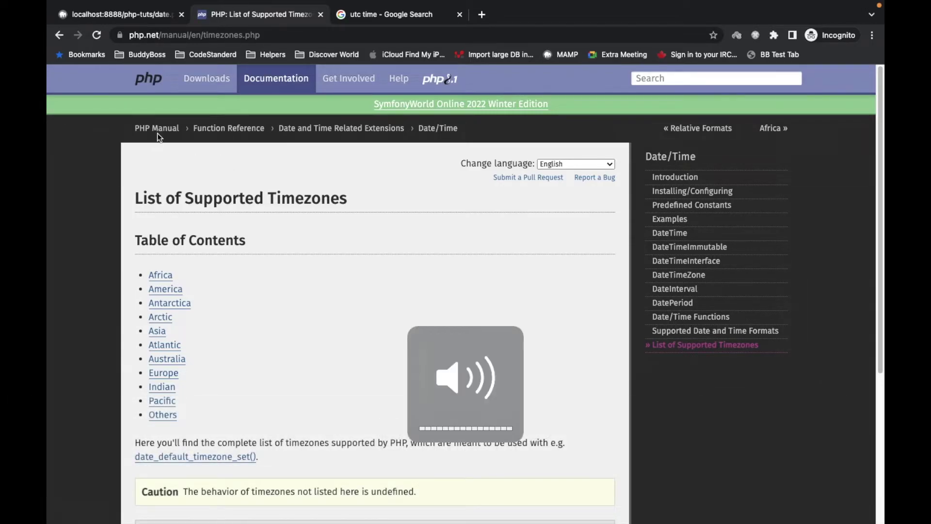
scroll(114, 289, "down", 1)
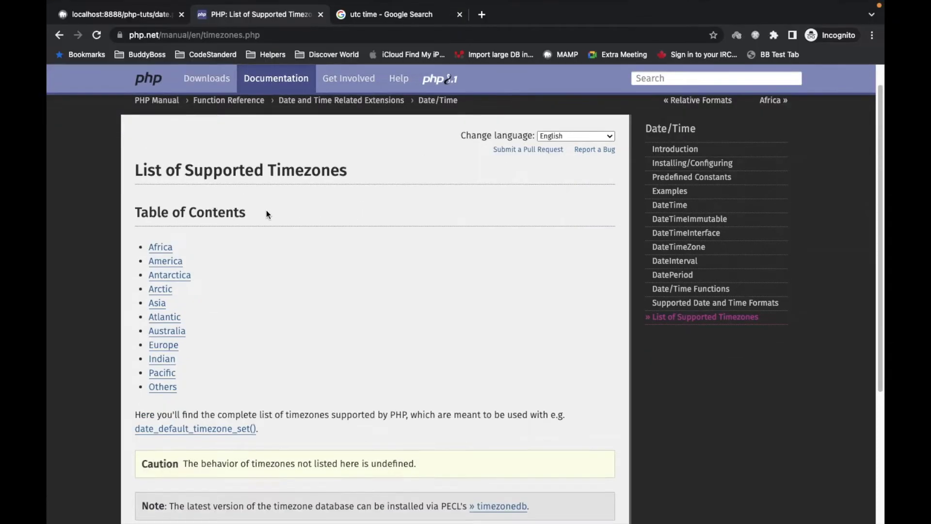
scroll(296, 268, "down", 1)
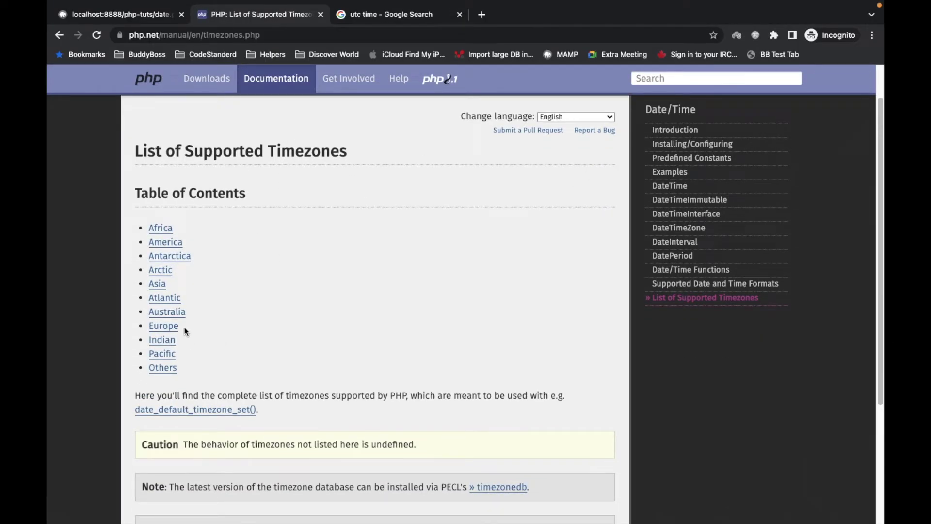
Step: Open the Asia timezones list and select and copy the Asia/Kolkata name
left_click(161, 285)
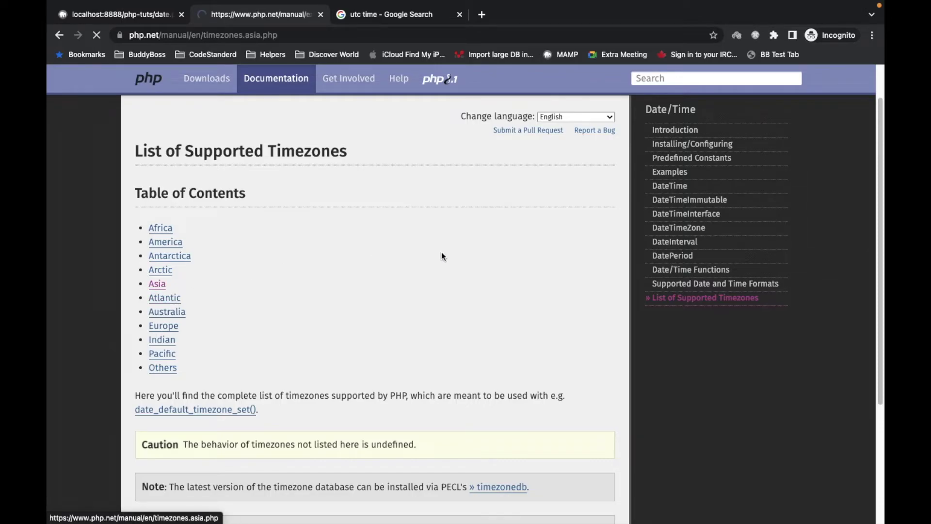
scroll(309, 191, "down", 1)
scroll(309, 190, "down", 2)
scroll(309, 190, "down", 1)
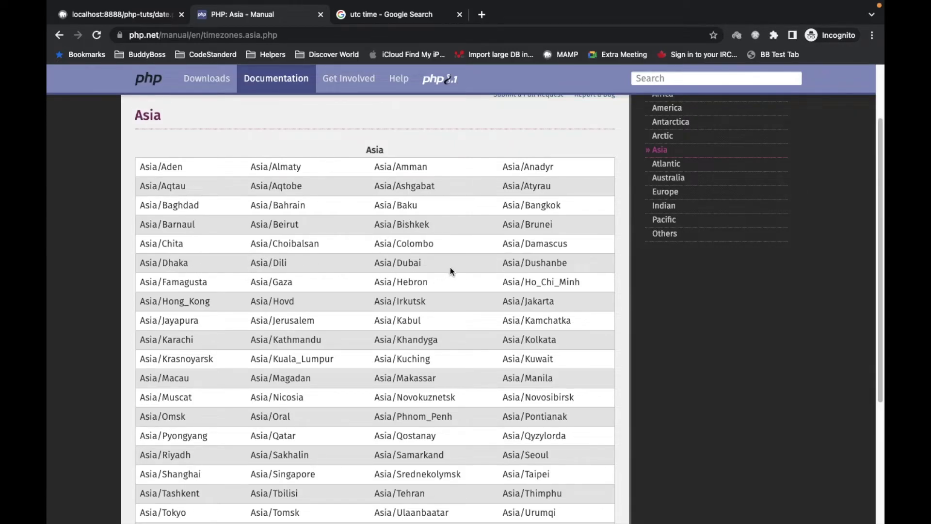
scroll(478, 271, "down", 1)
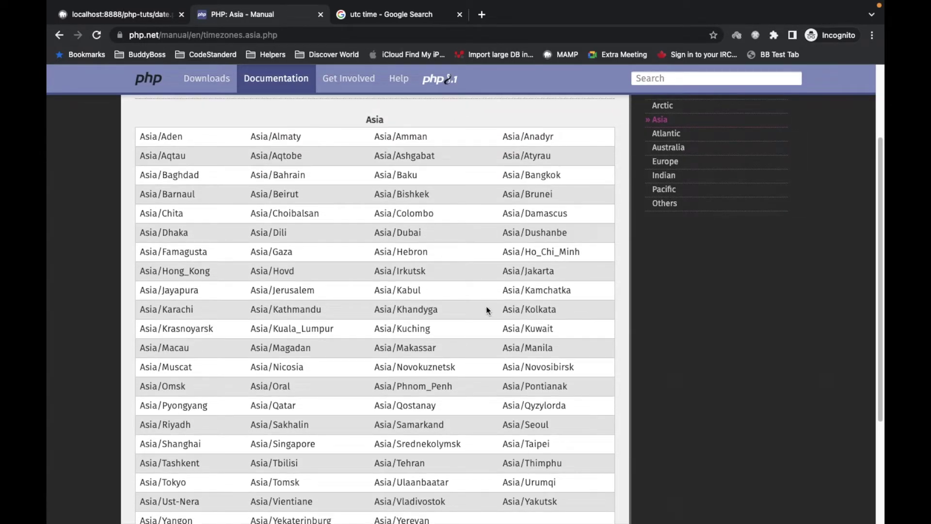
left_click_drag(502, 310, 580, 309)
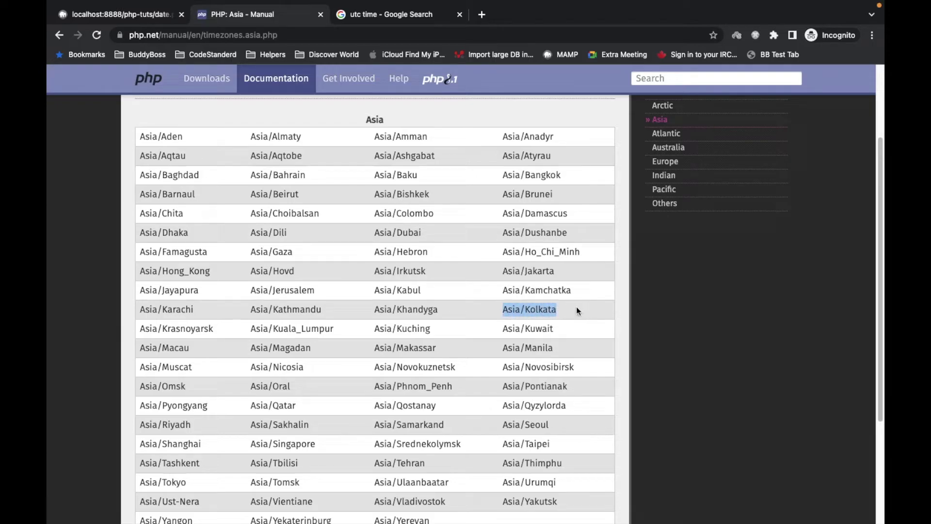
double_click(546, 311)
left_click_drag(505, 309, 562, 312)
key("super+Tab")
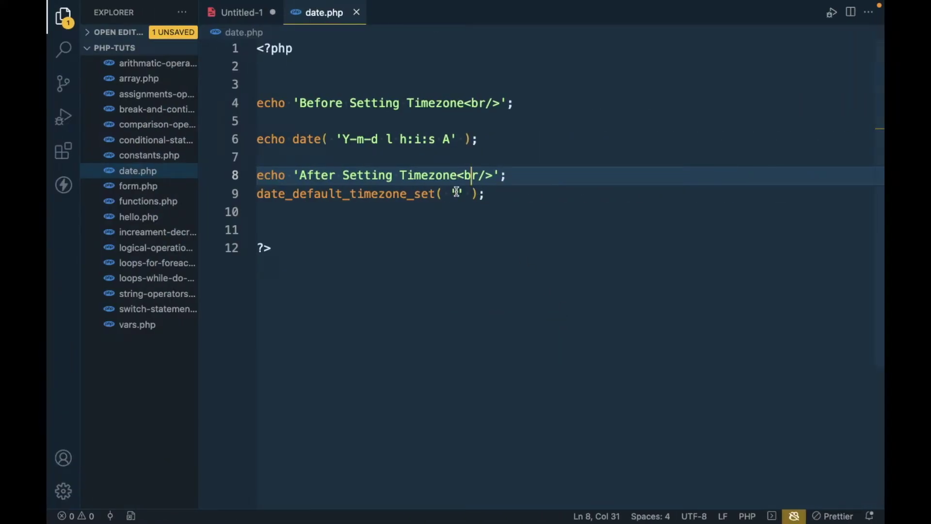
Step: Paste 'Asia/Kolkata' as the timezone argument, add a blank line after the After heading, and save
left_click(457, 194)
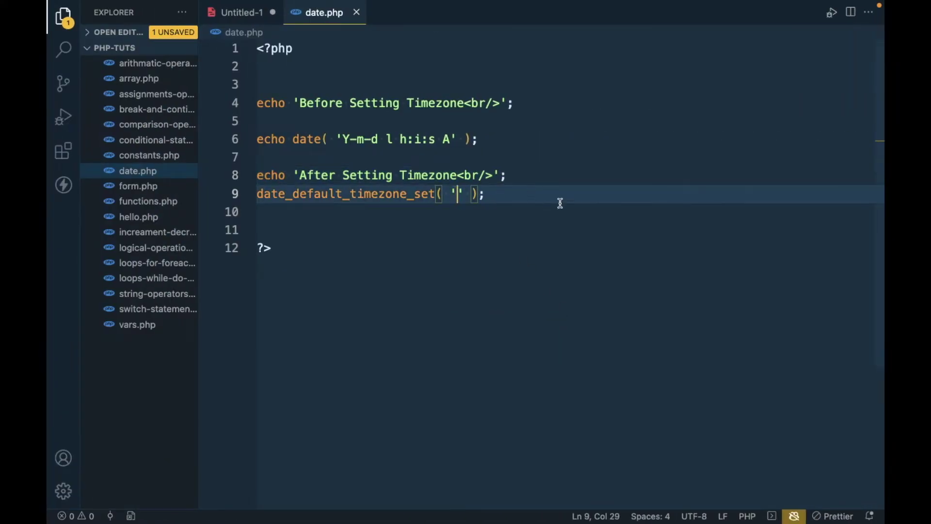
key("super+v")
left_click(527, 175)
key("Return")
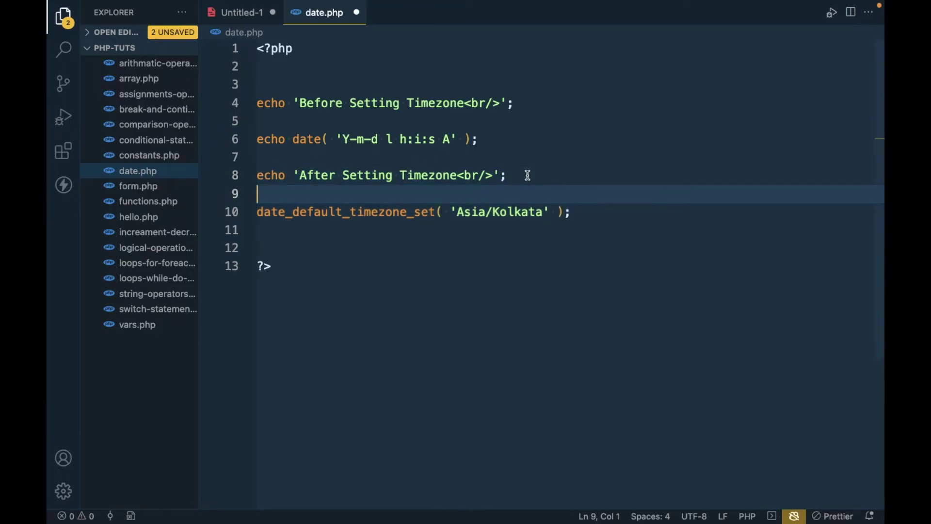
key("super+s")
Step: Copy line 6's echo date statement to line 12, below the timezone setter, and save
mouse_move(572, 211)
left_mouse_down()
mouse_move(239, 201)
mouse_move(239, 213)
left_mouse_up()
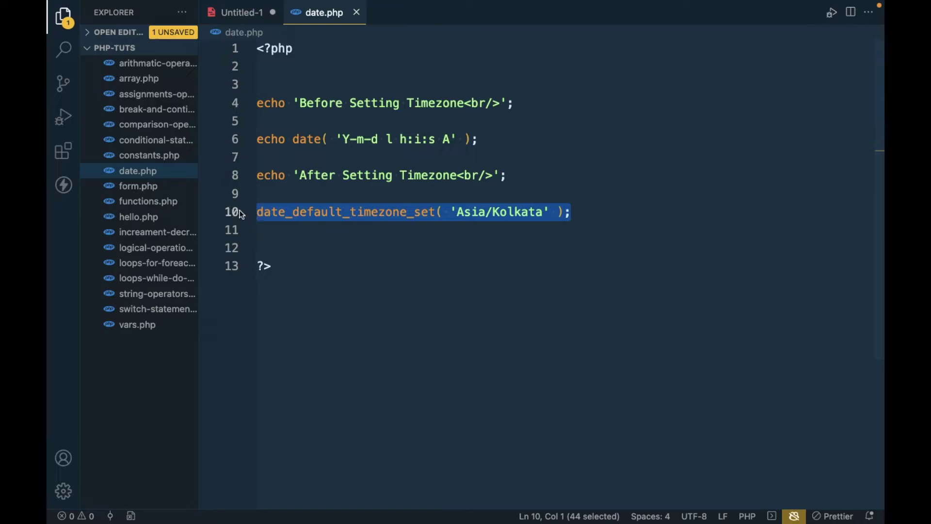
left_click(257, 212)
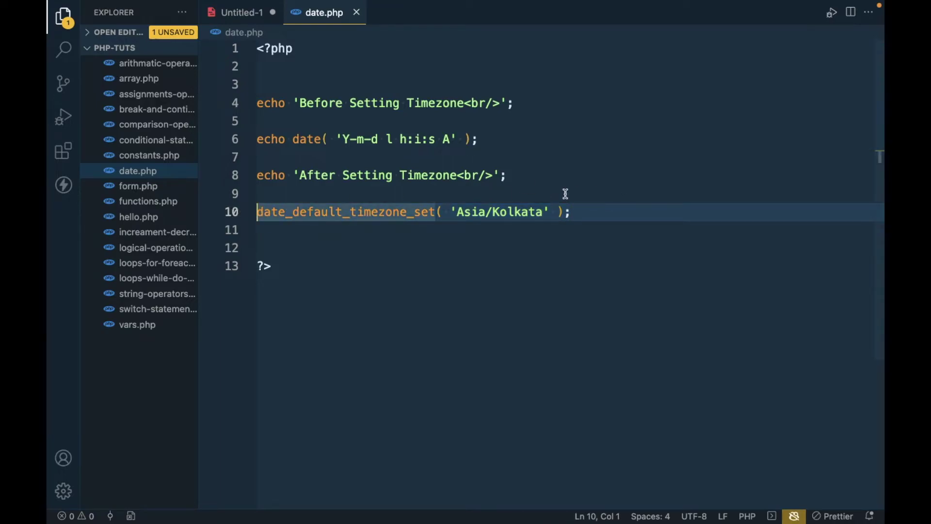
left_click(604, 209)
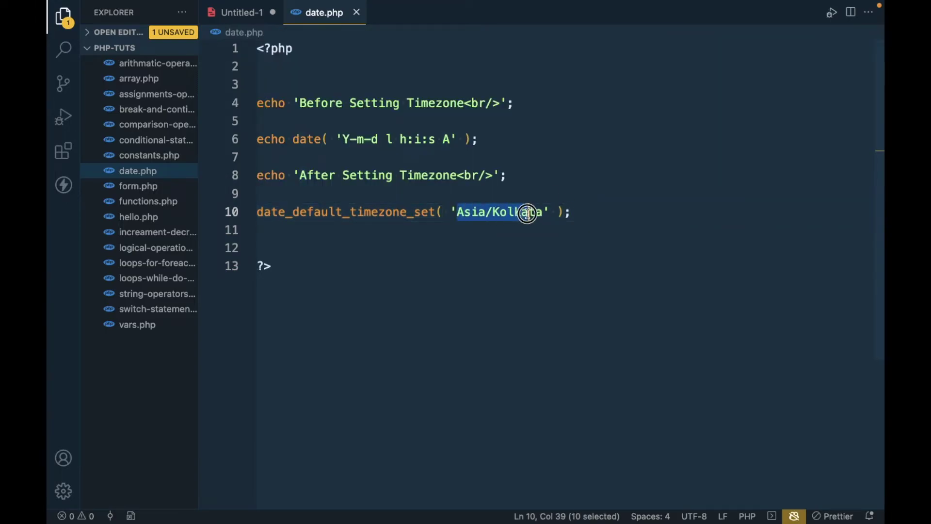
left_click_drag(457, 212, 542, 211)
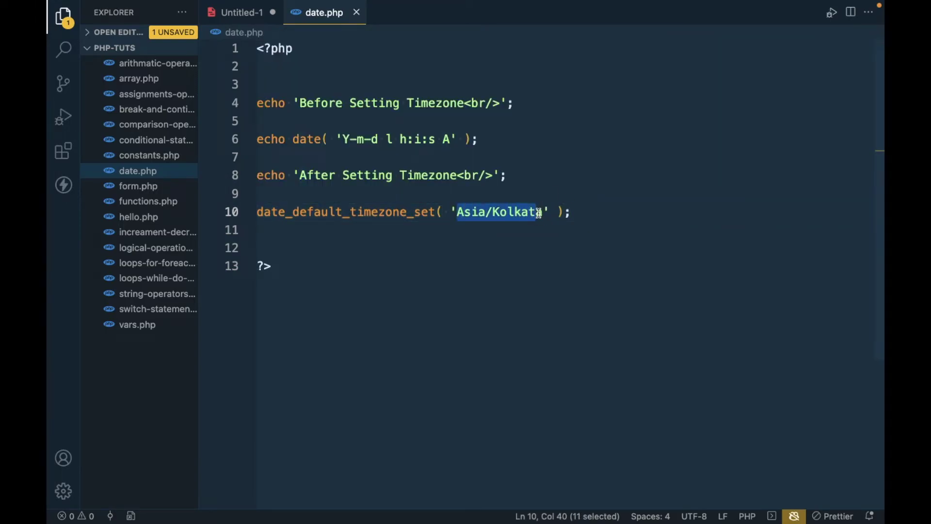
left_click(495, 141)
key("shift+Home")
key("ctrl+c")
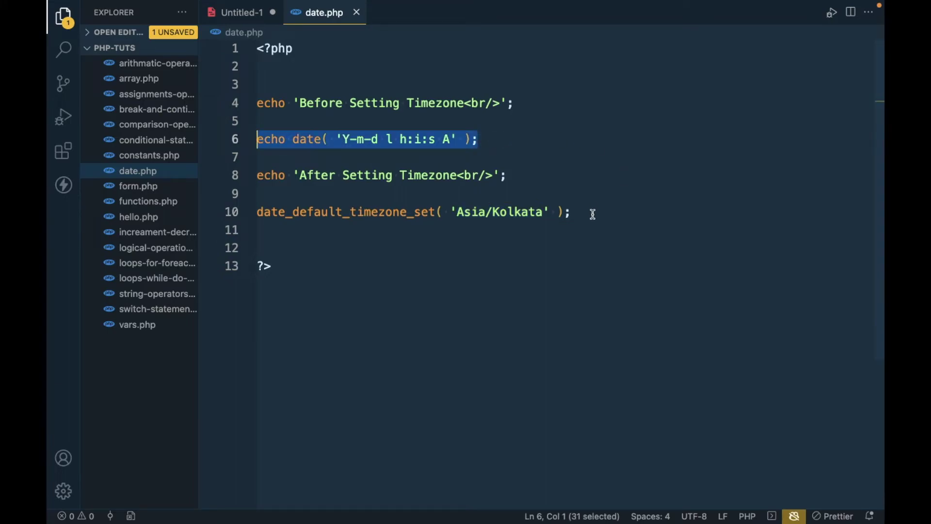
left_click(590, 212)
key("Return")
key("Return")
key("ctrl+v")
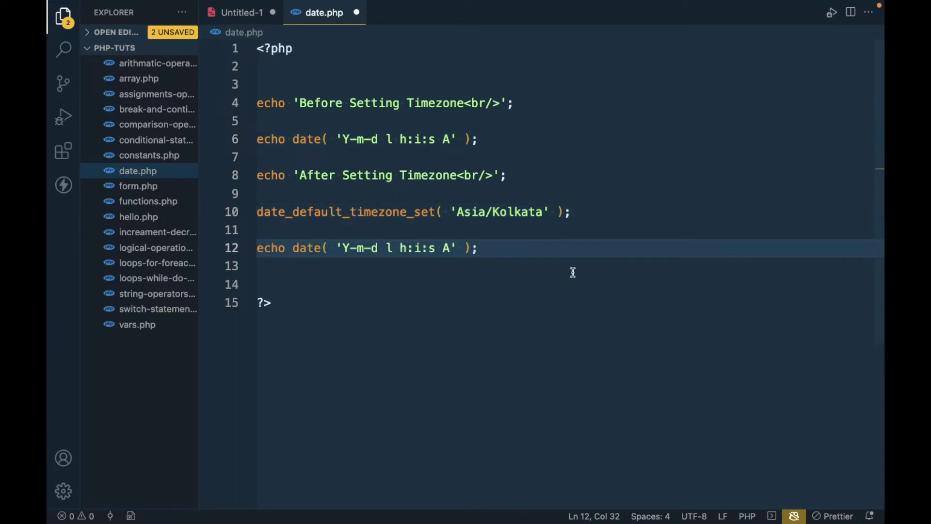
key("ctrl+s")
Step: Frame 'After Setting Timezone' on line 8 with ==== marks and save
left_click(294, 179)
left_click(298, 179)
type("====")
left_click(486, 174)
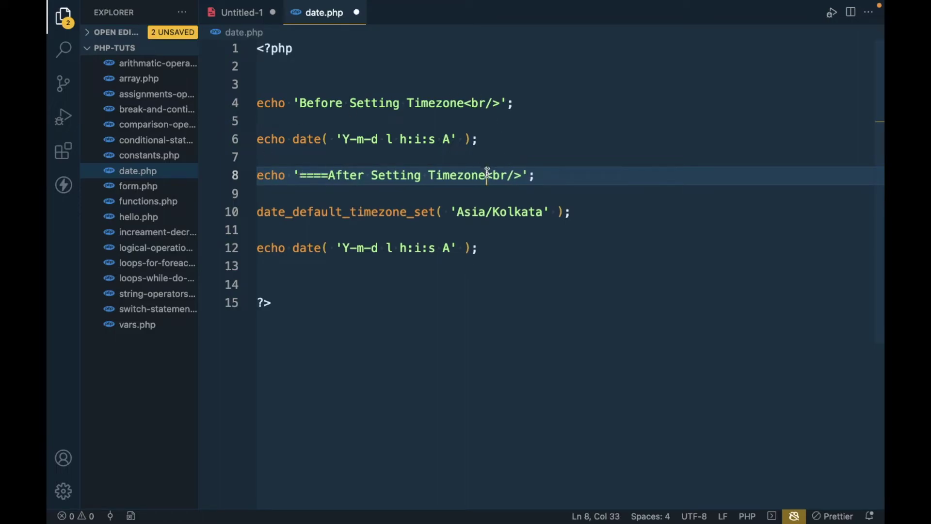
type("====")
key("ctrl+s")
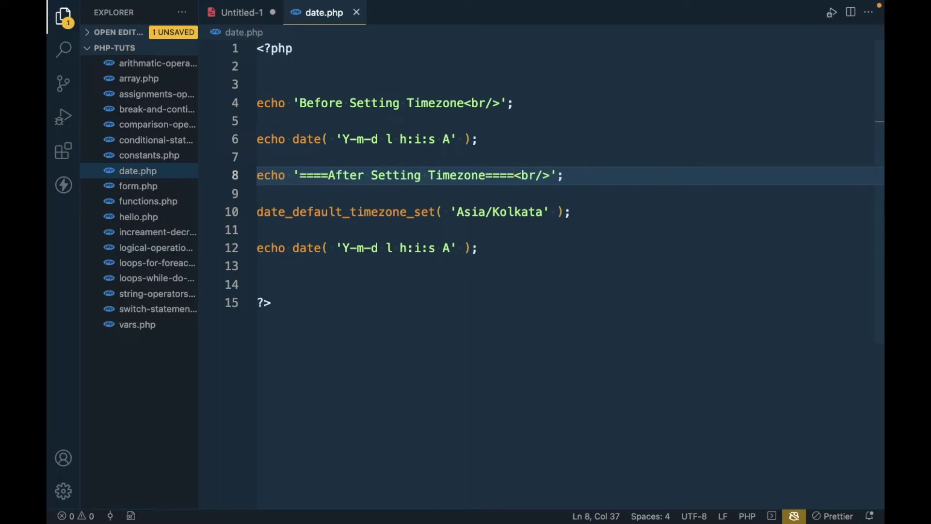
key("super+Tab")
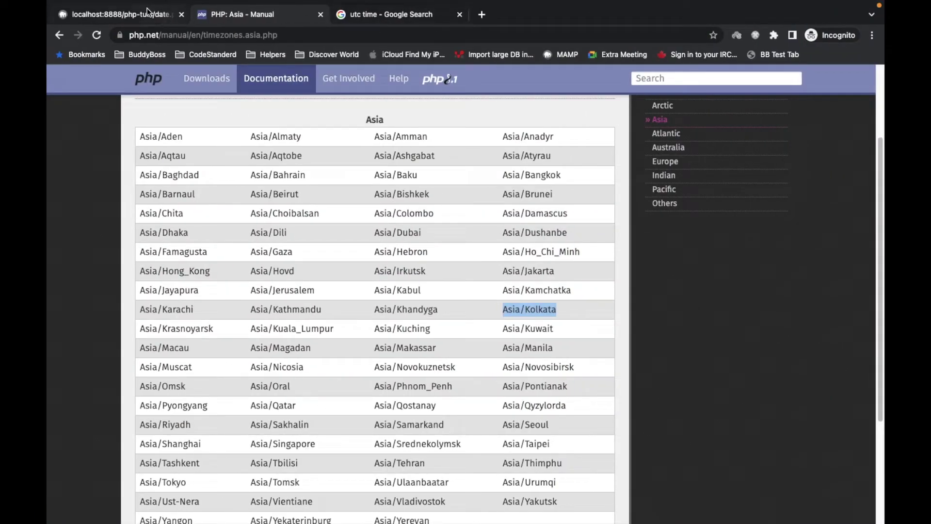
Step: Reload the date.php output, then add <br/> before the After heading and save
left_click(148, 12)
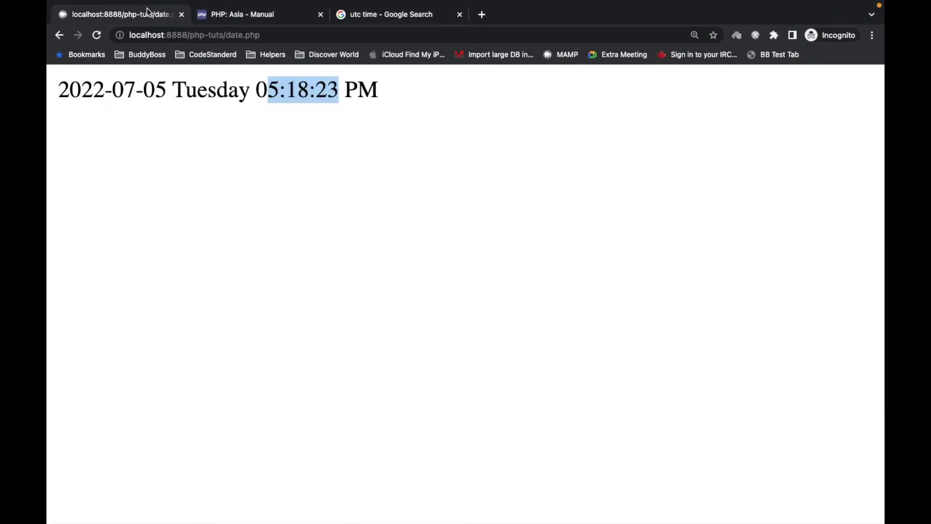
left_click(99, 37)
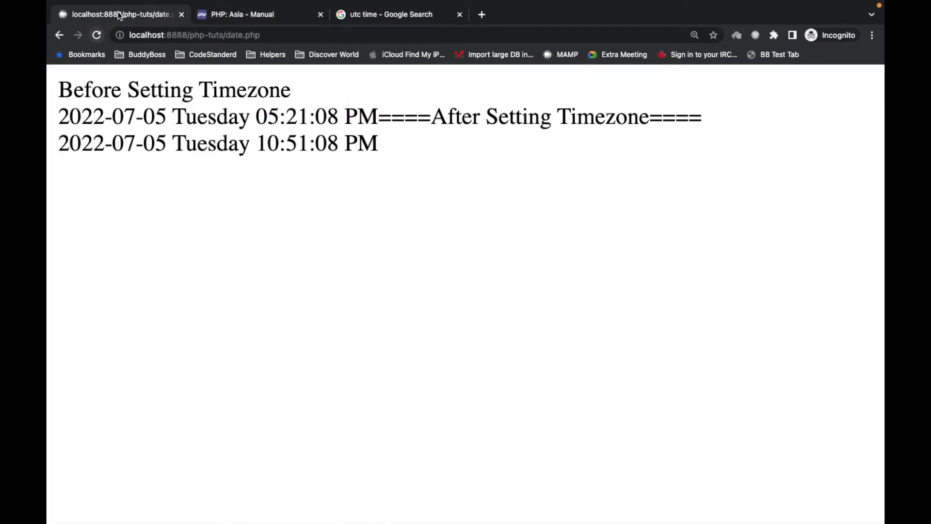
key("ctrl+Right")
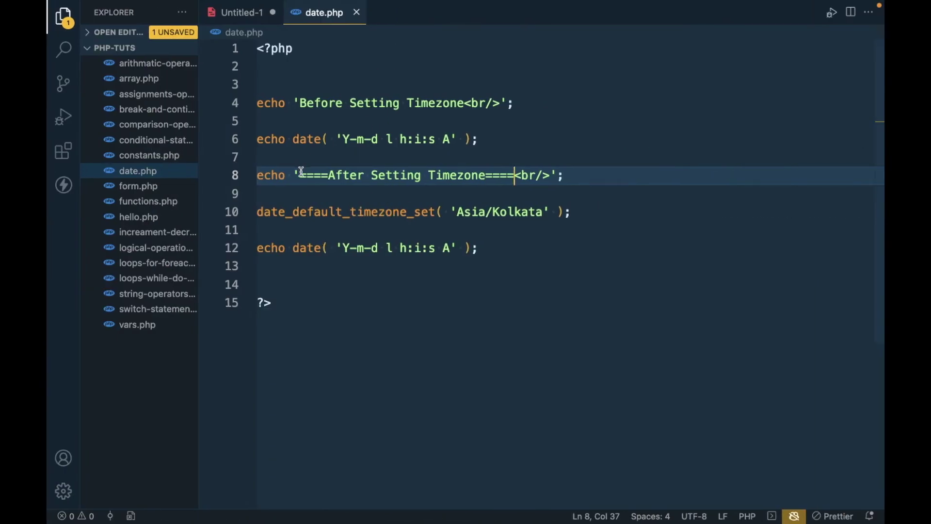
left_click(299, 175)
type("<>")
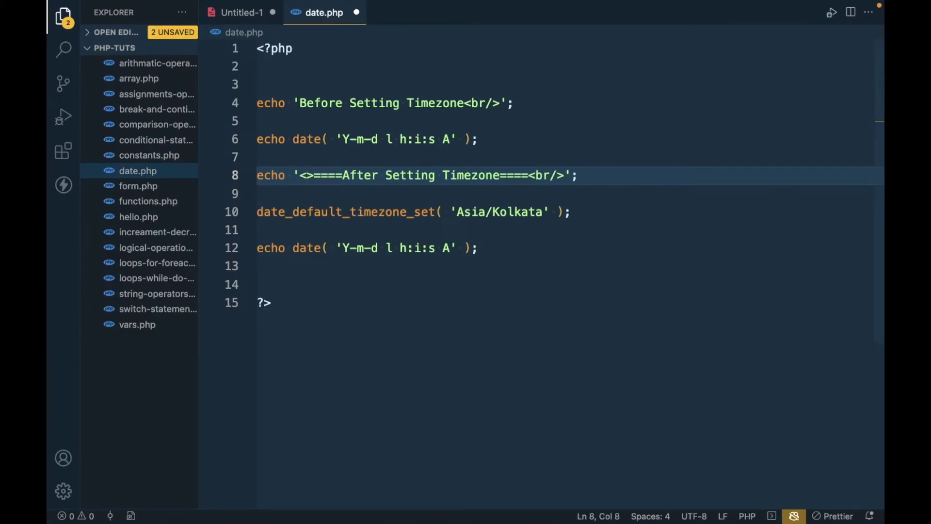
type("br/")
key("ctrl+s")
Step: Reload Chrome and compare 05:21:15 PM before with 10:51:15 PM after the timezone change
key("ctrl+Left")
key("ctrl+r")
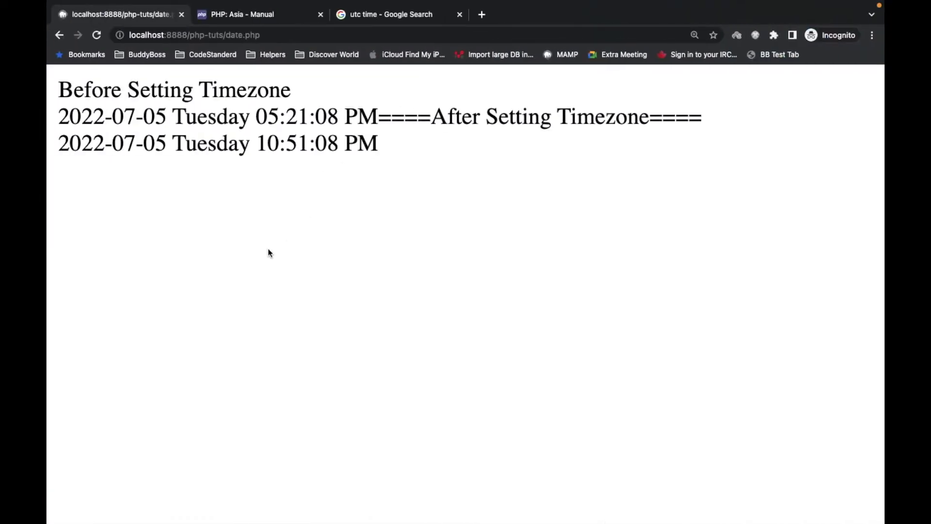
key("ctrl+r")
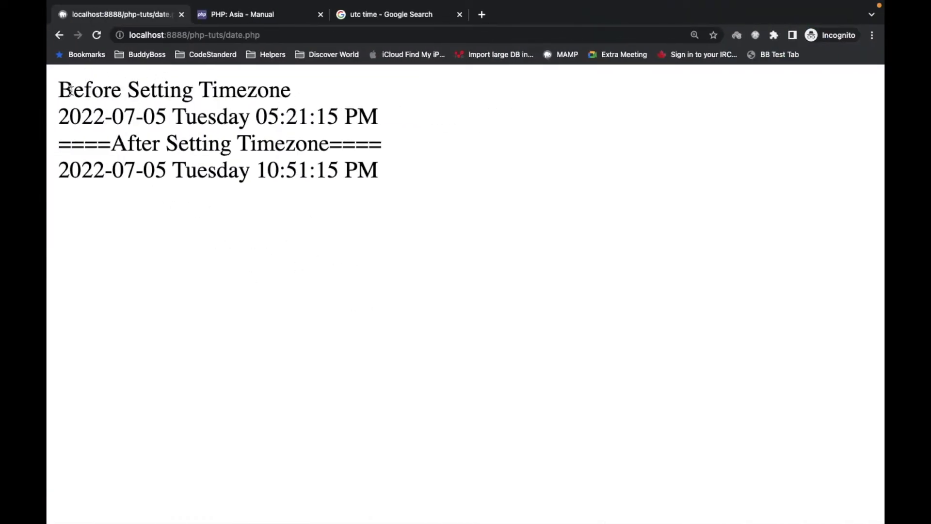
left_click_drag(61, 92, 302, 88)
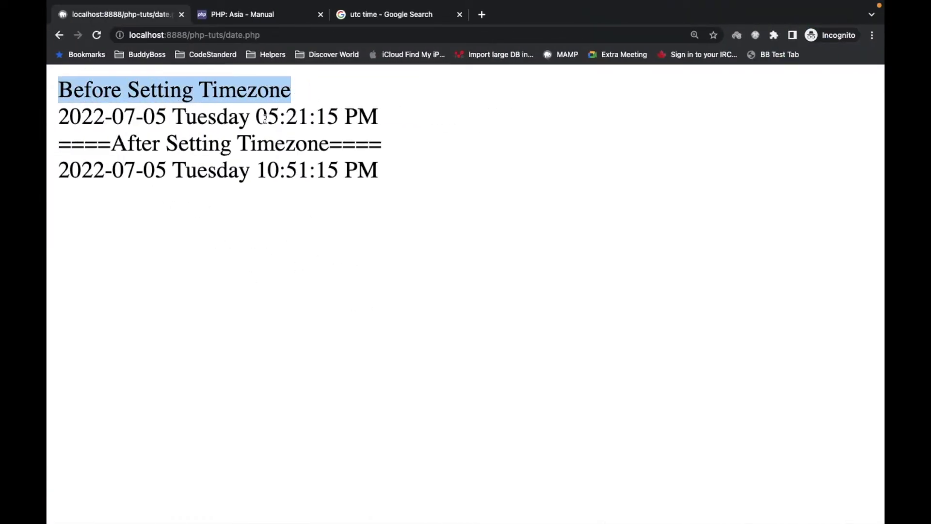
left_click_drag(62, 115, 408, 119)
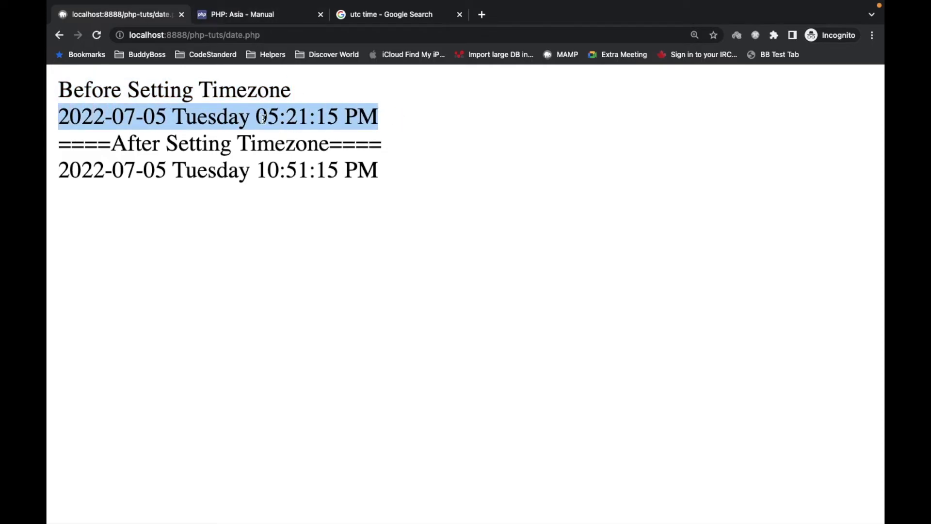
left_click(46, 125)
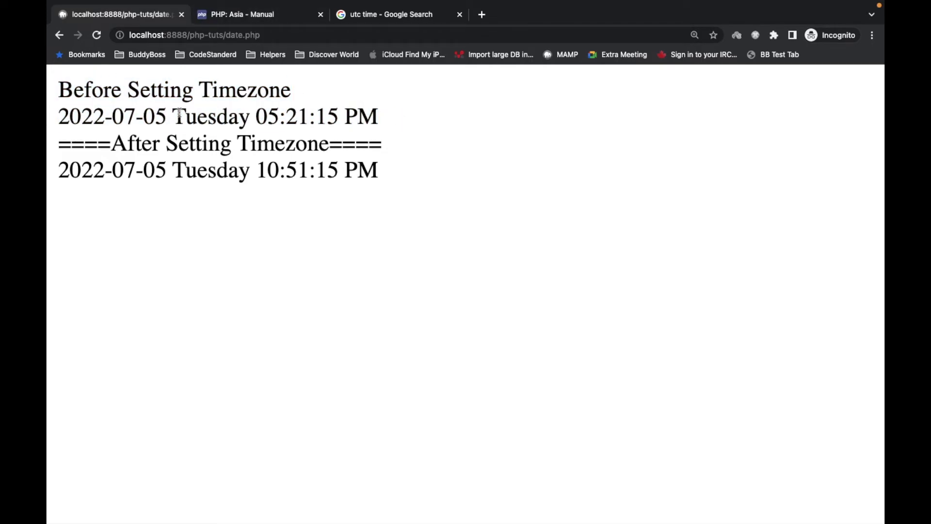
Step: Refresh the Google 'utc time' results showing 5:21 pm, then start a new tab for Kolkata time
left_click(285, 19)
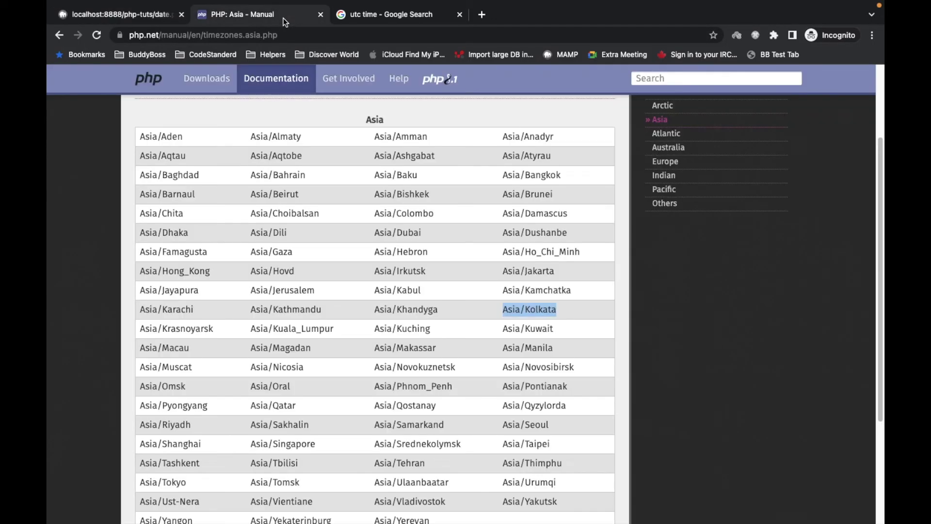
left_click(371, 19)
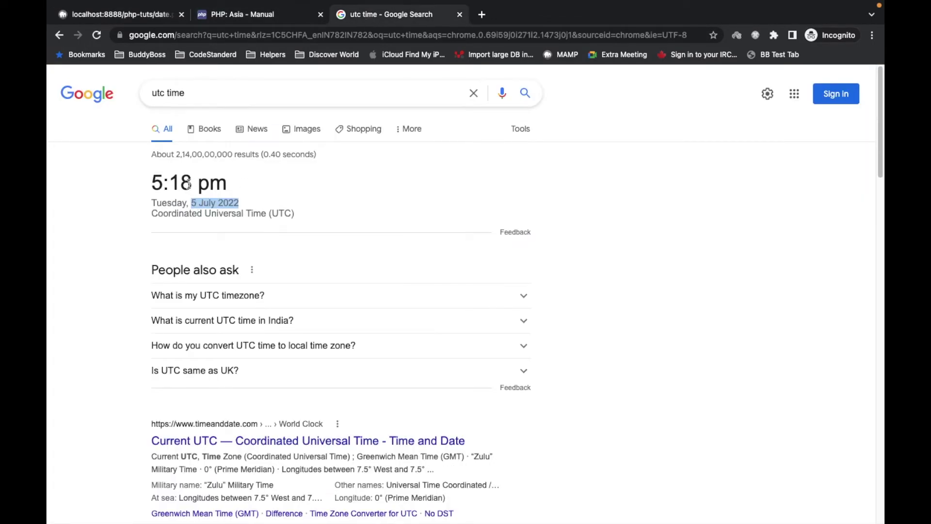
key("ctrl+r")
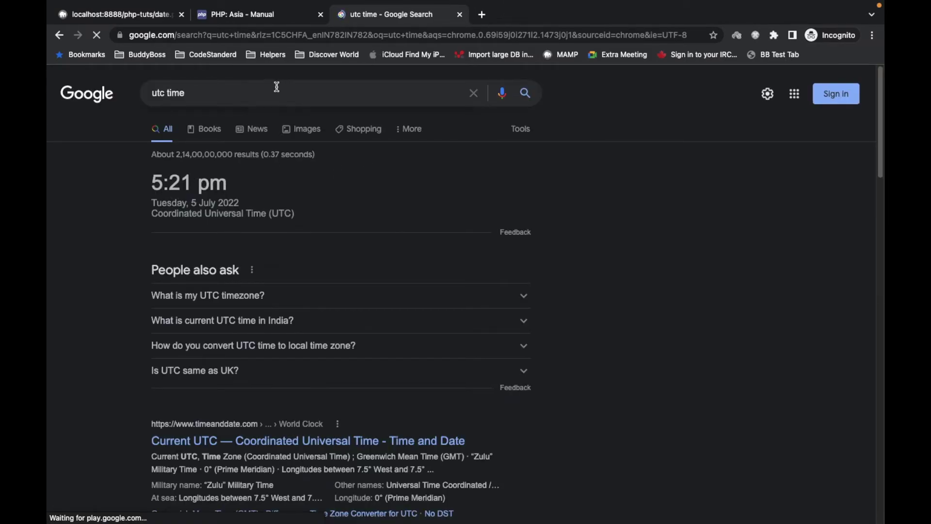
left_click(482, 14)
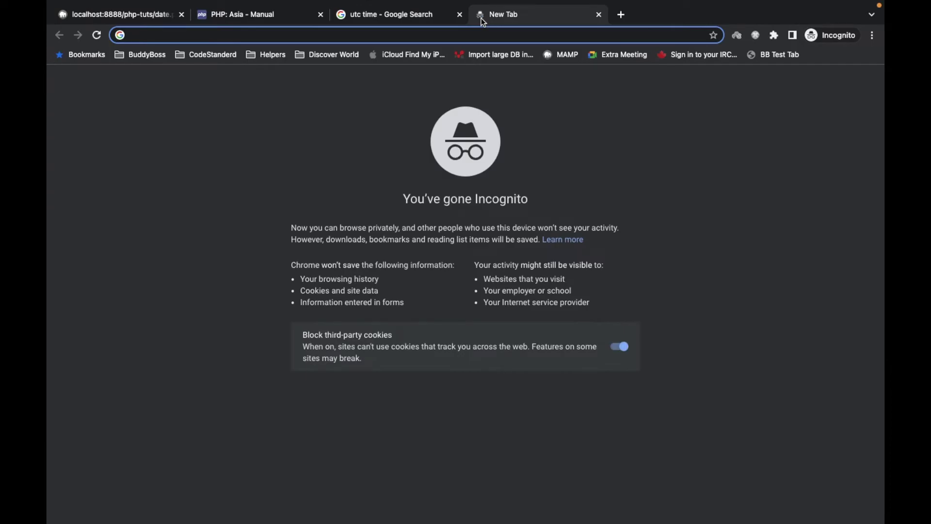
type("asia k")
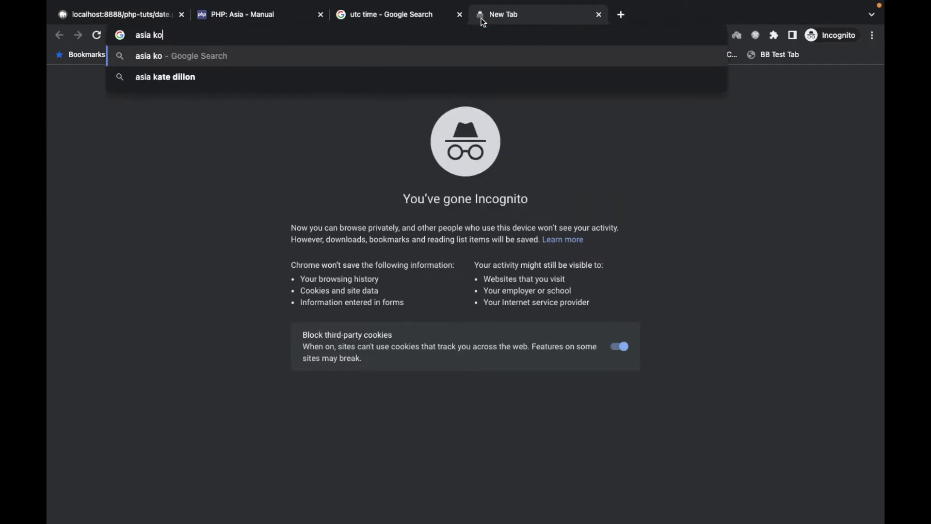
type("olk")
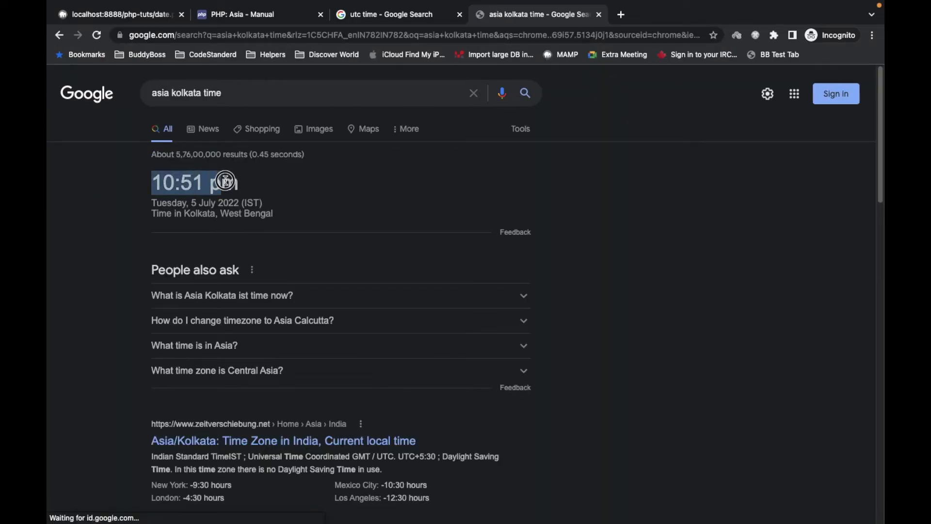
Step: Highlight the 10:51:15 PM after-timezone line in date.php output, then return to VS Code
left_click(146, 14)
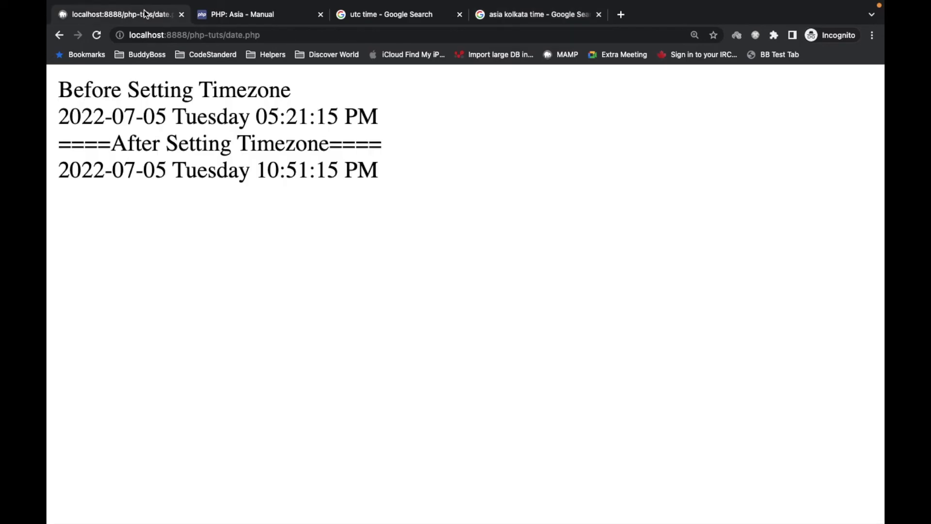
left_click_drag(258, 171, 311, 170)
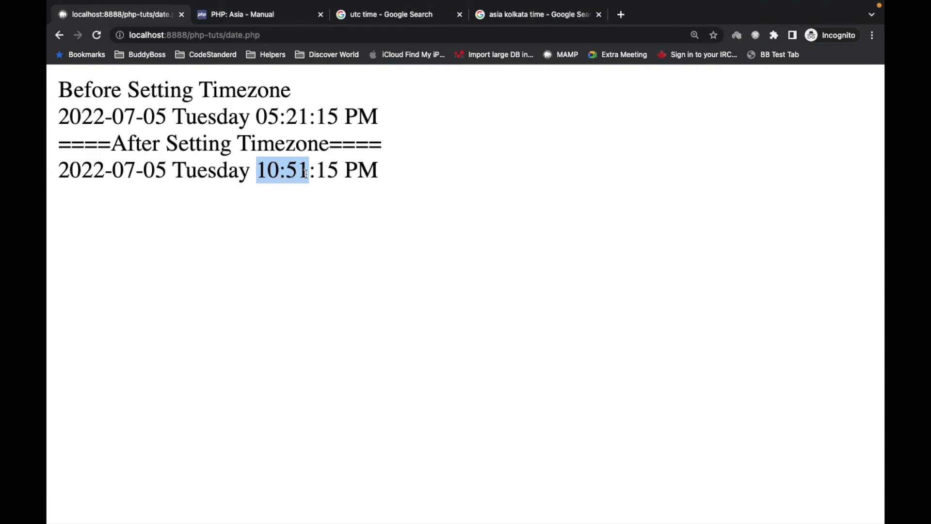
triple_click(306, 172)
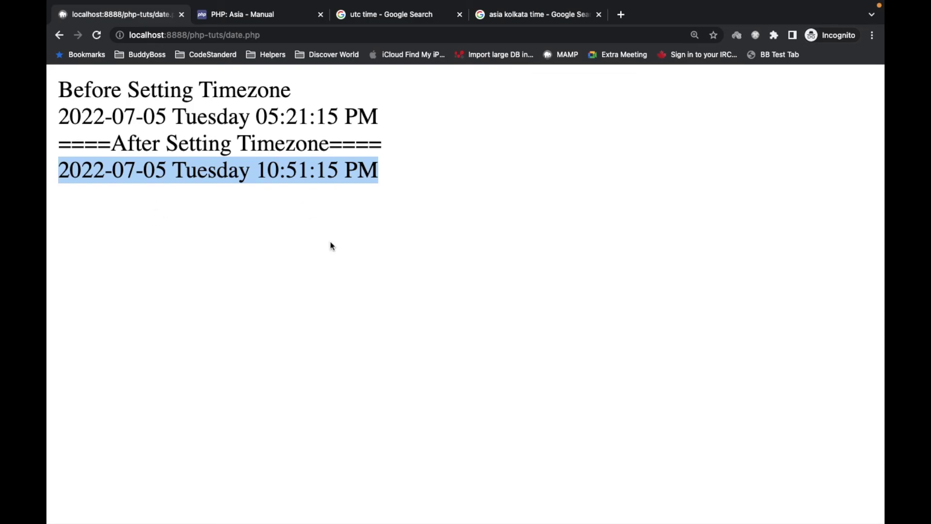
key("super+Tab")
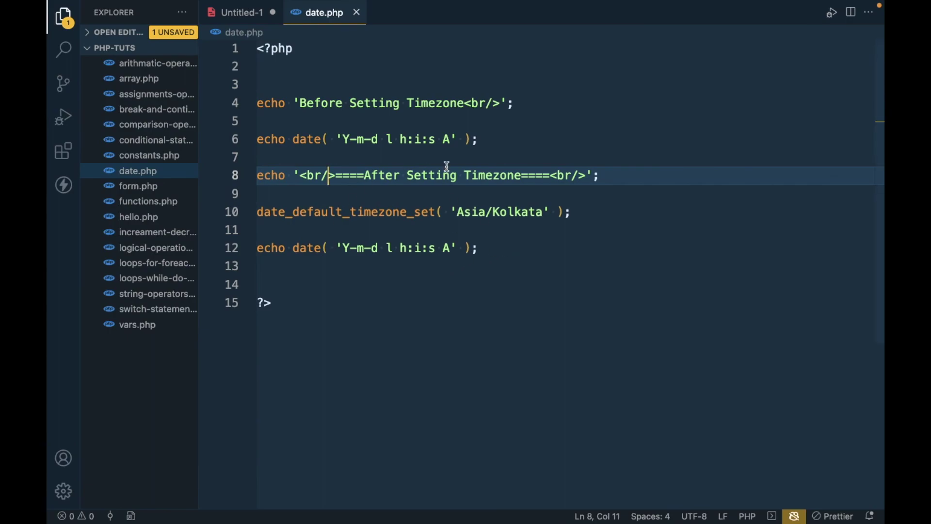
Step: Bring up the Untitled-1 notes with the date_default_timezone_set( 'timezone_string' ) syntax
left_click(241, 13)
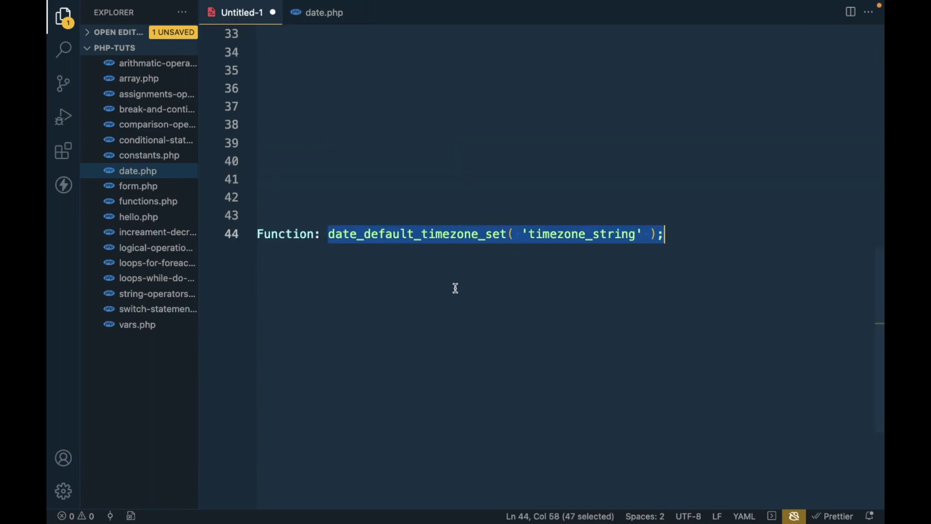